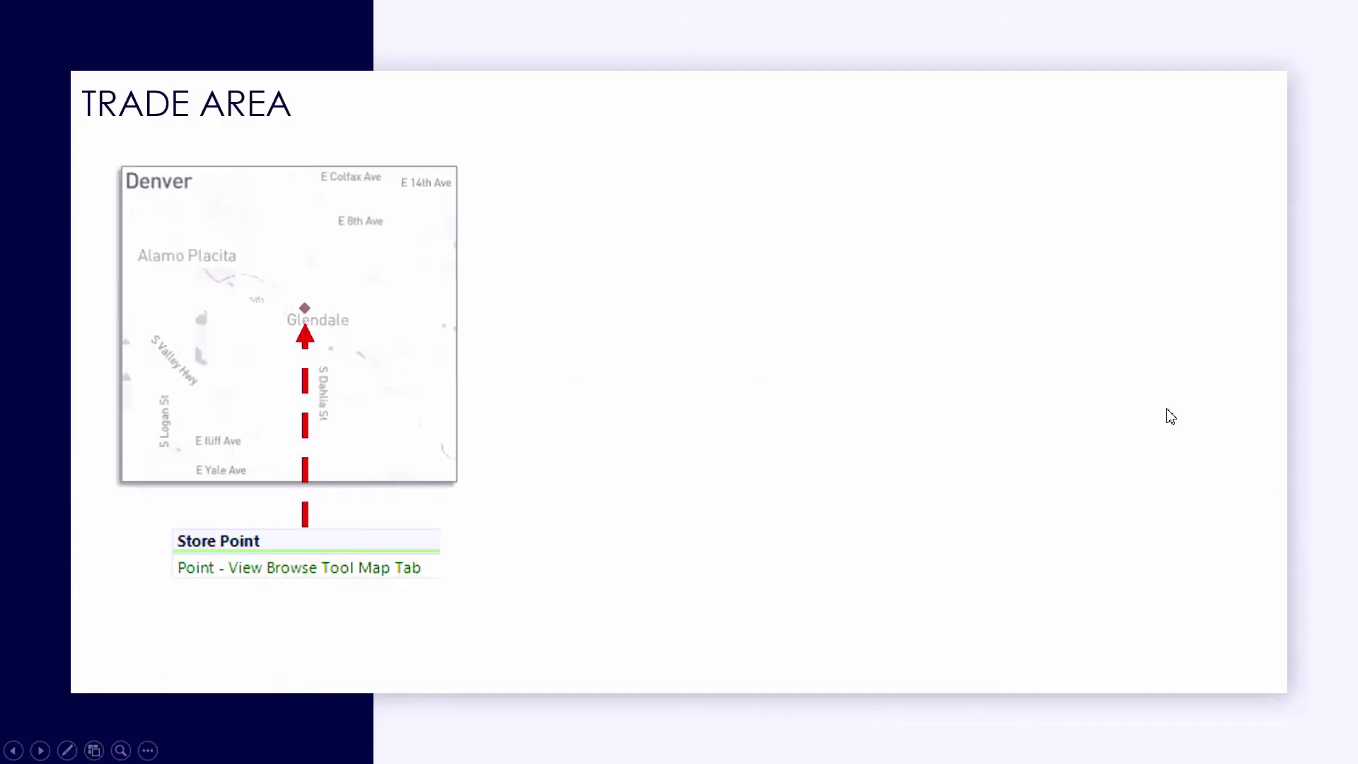
# Play the Trade Area slide's build, showing the Denver store point become a circular trade area.
pyautogui.click(1171, 416)
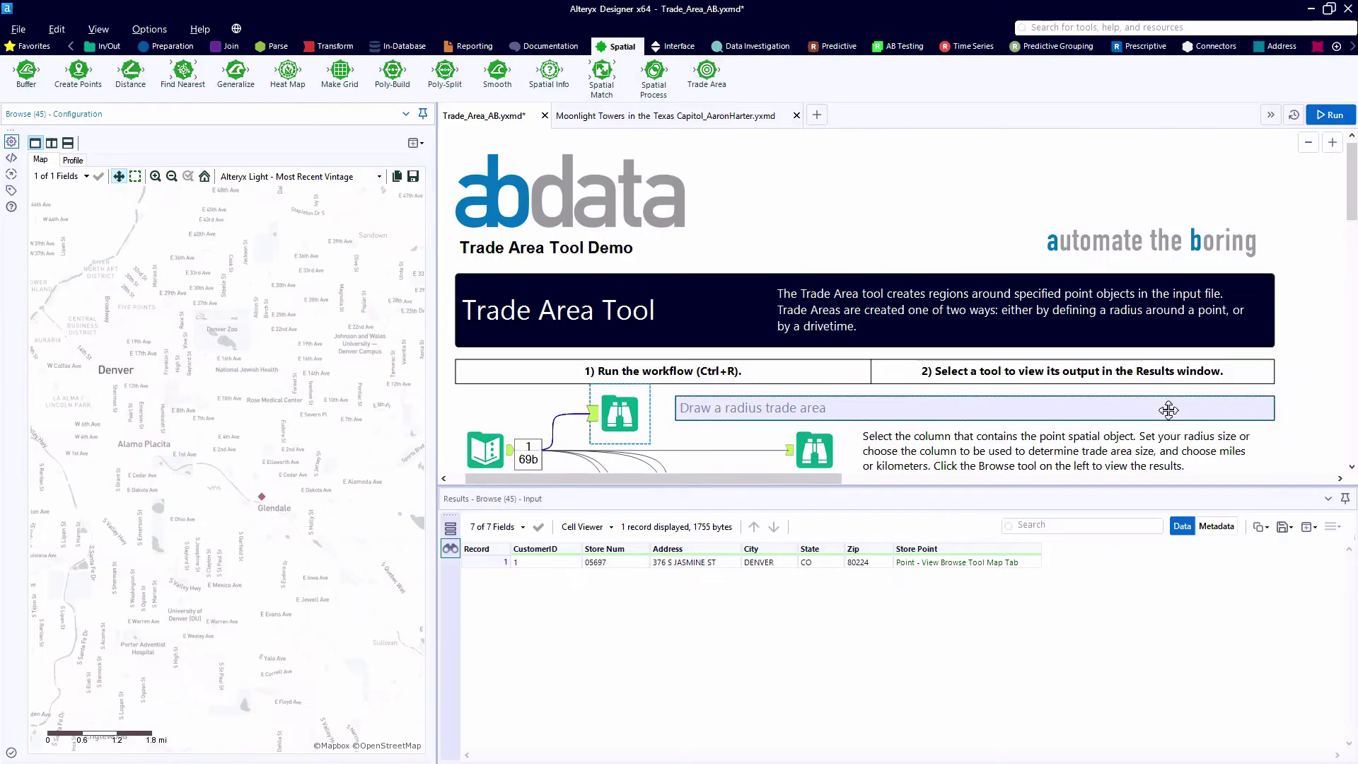
# Bring the radius exercise into view and select the single Denver store record in Results.
pyautogui.moveTo(709, 92)
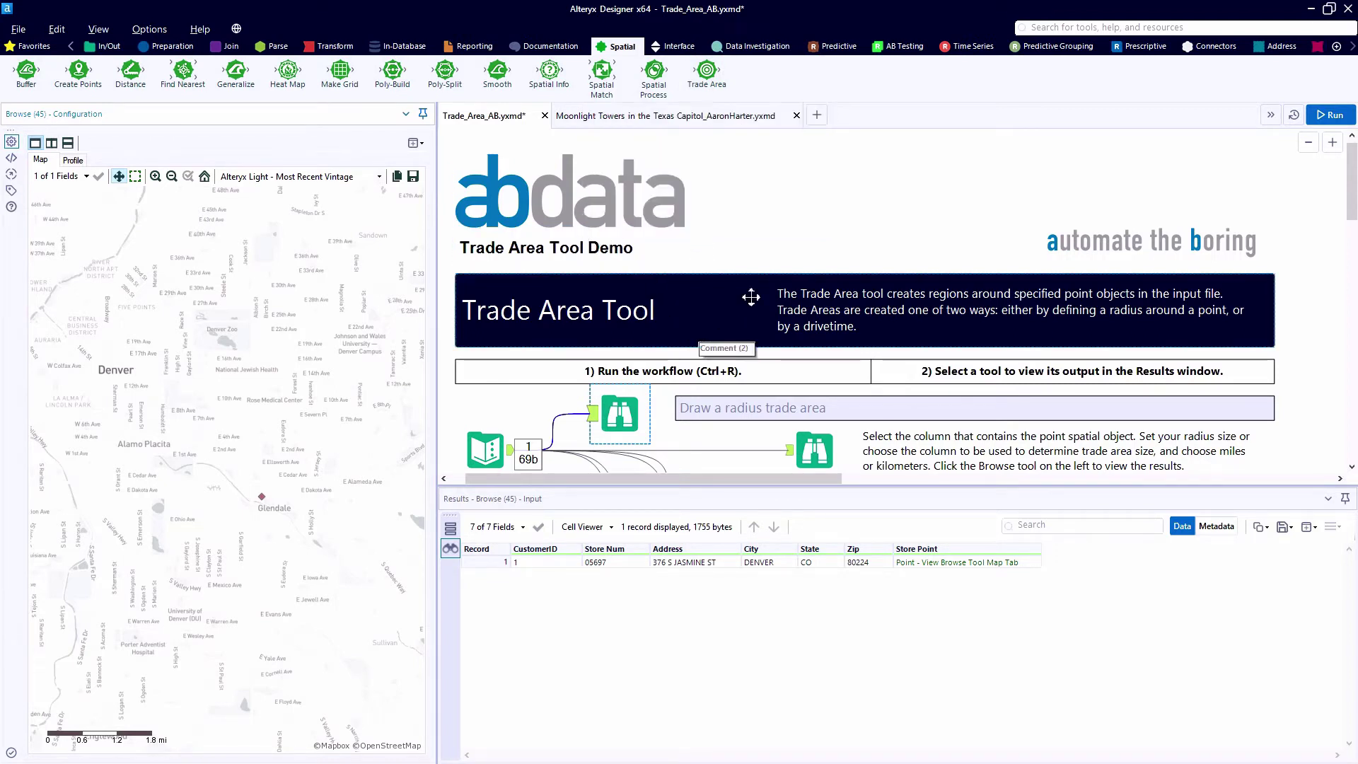
pyautogui.scroll(-3, 751, 297)
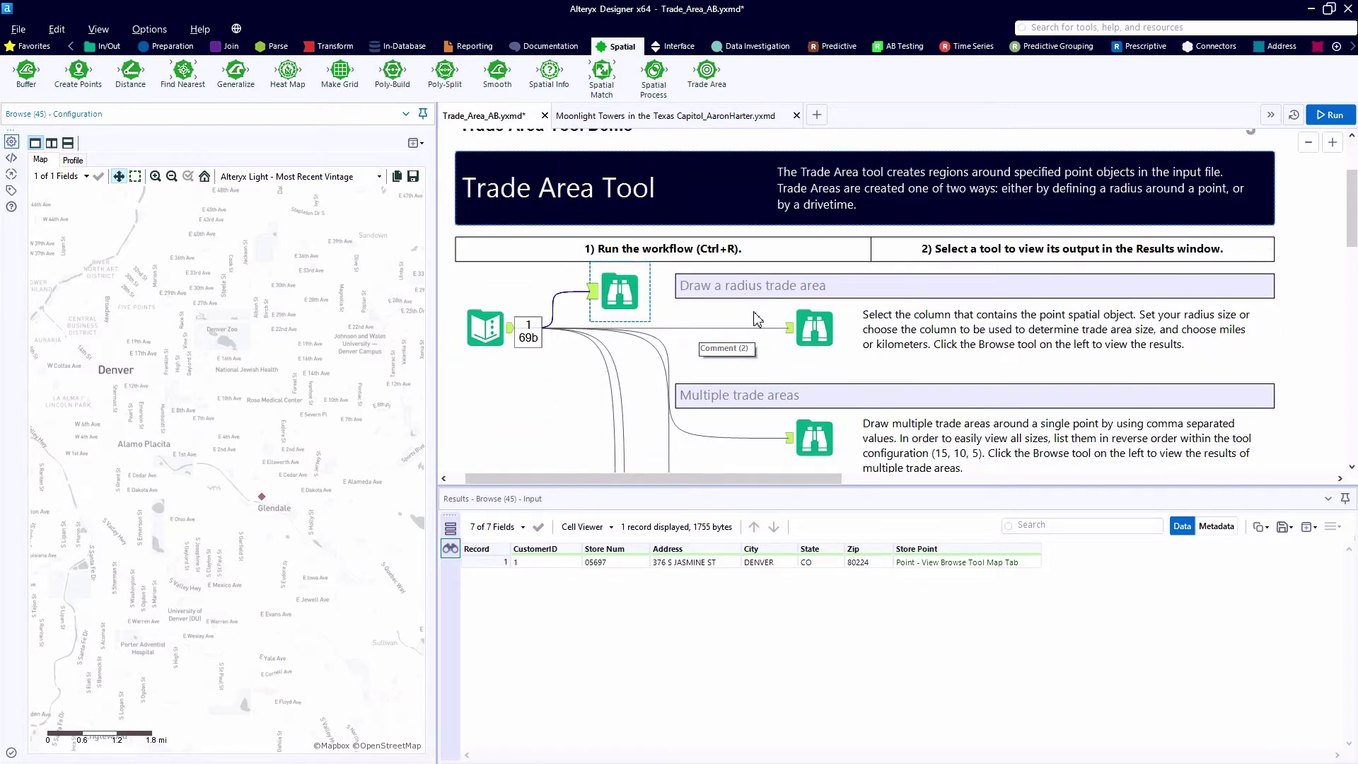
pyautogui.click(911, 564)
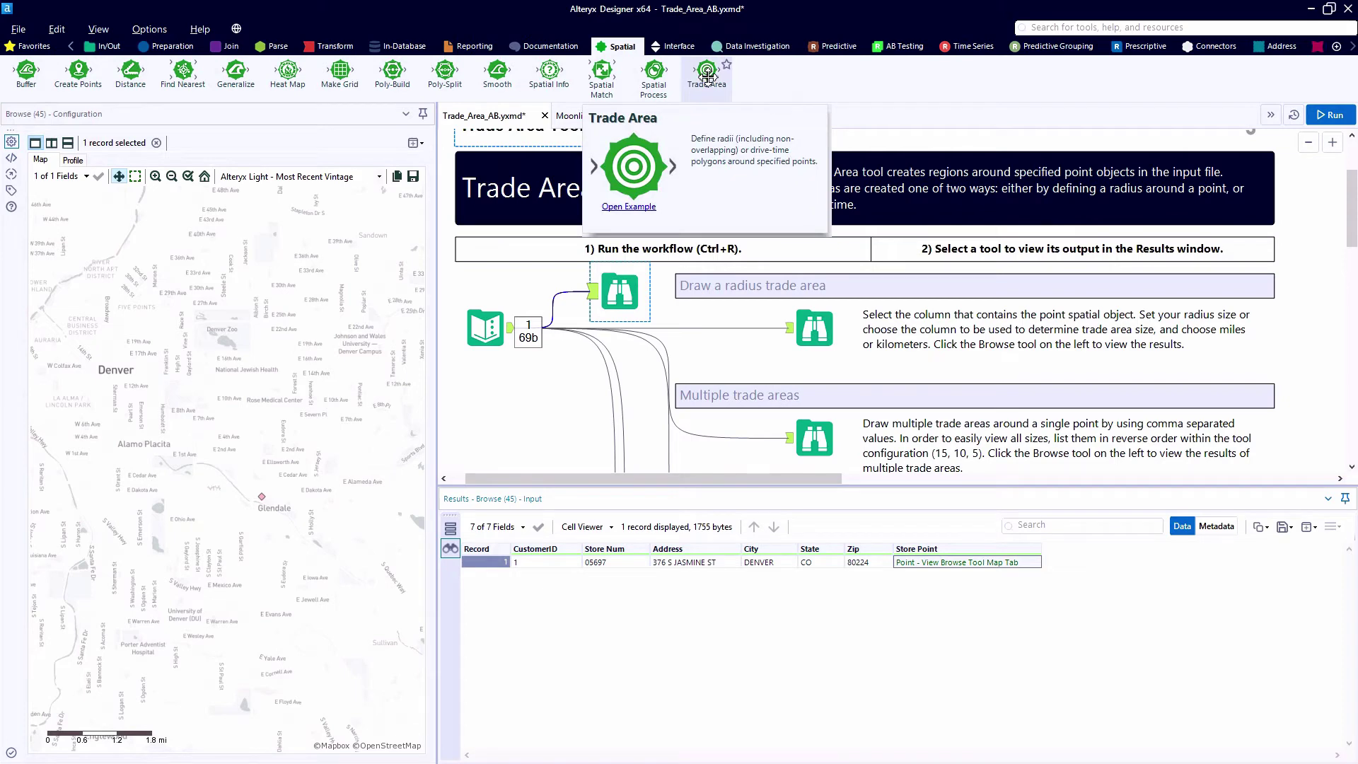
# Insert a Trade Area tool on the radius branch with a 5.0-mile radius around Store Point, then run.
pyautogui.moveTo(707, 75); pyautogui.dragTo(702, 328)
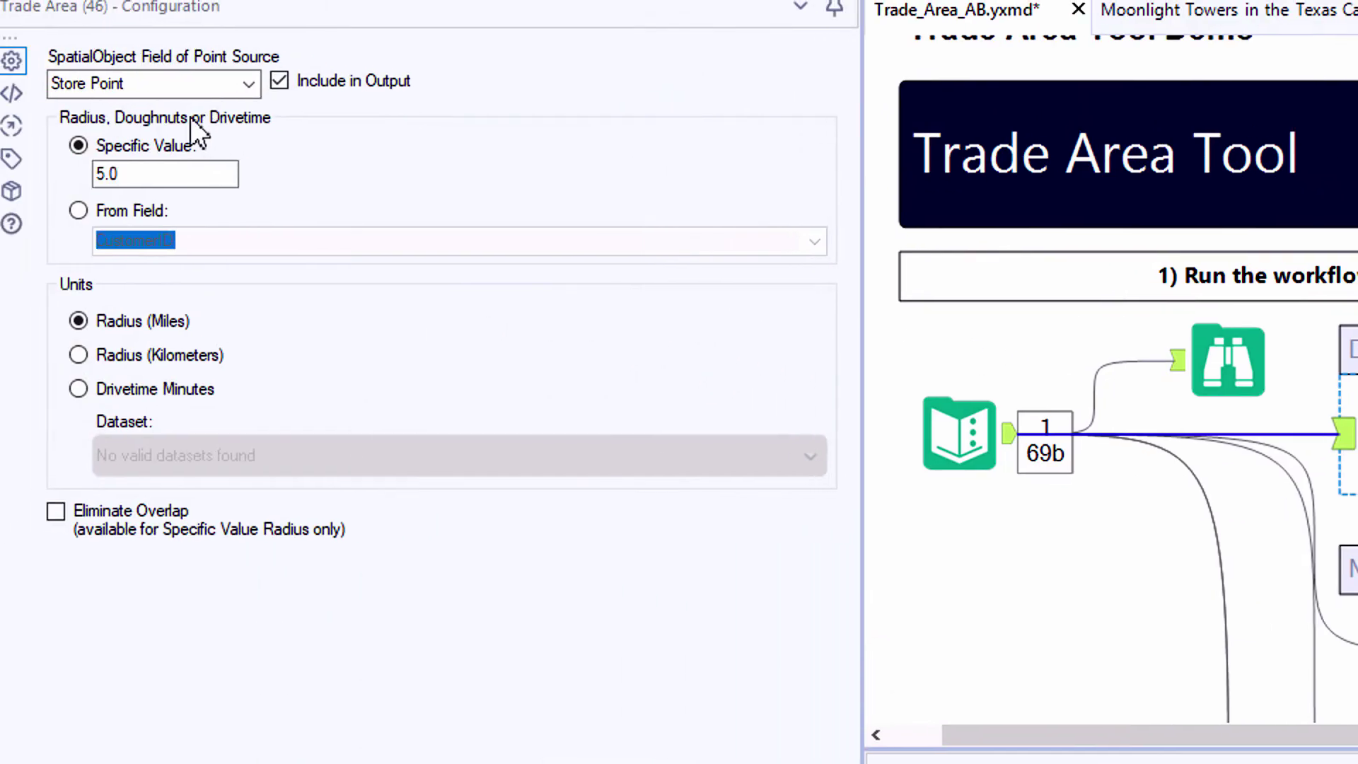
pyautogui.click(247, 92)
pyautogui.click(257, 115)
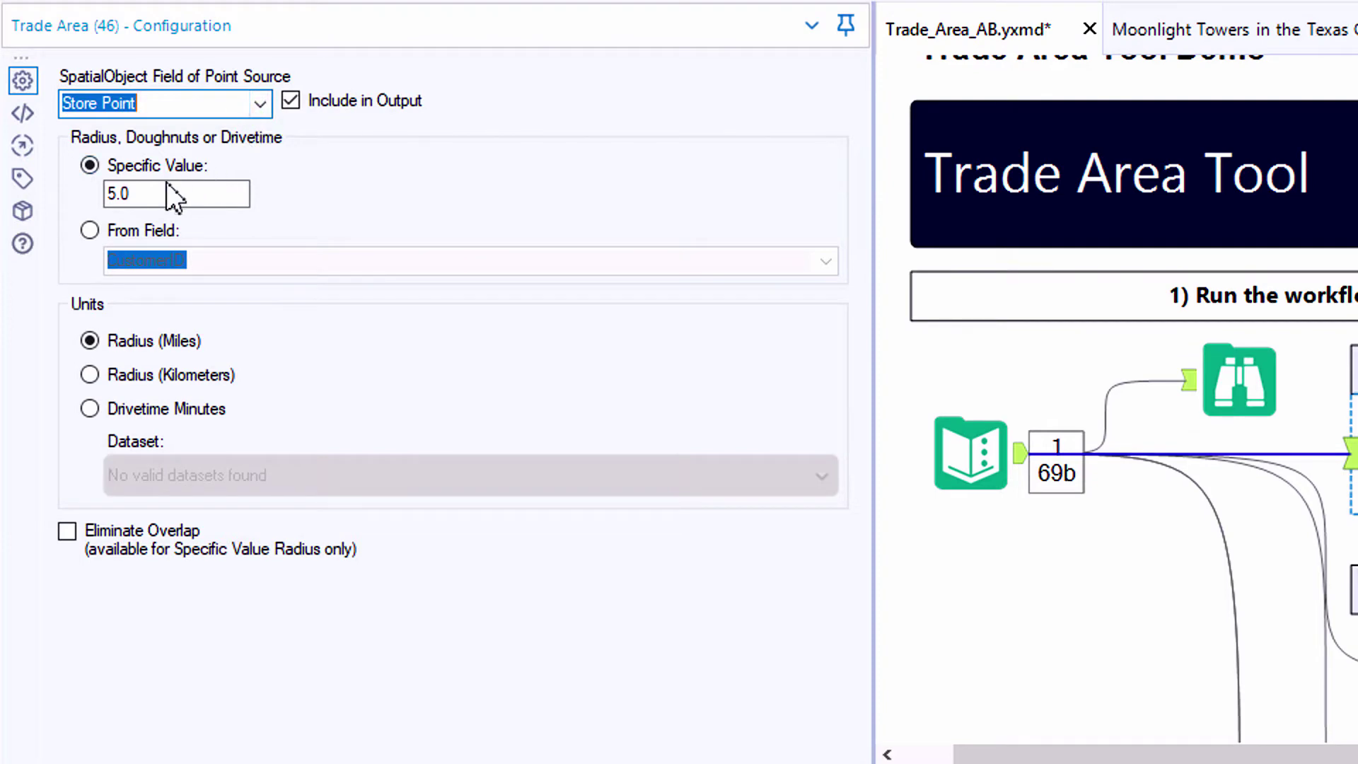
pyautogui.moveTo(156, 186); pyautogui.dragTo(118, 192)
pyautogui.doubleClick(117, 192)
pyautogui.write('5.0')
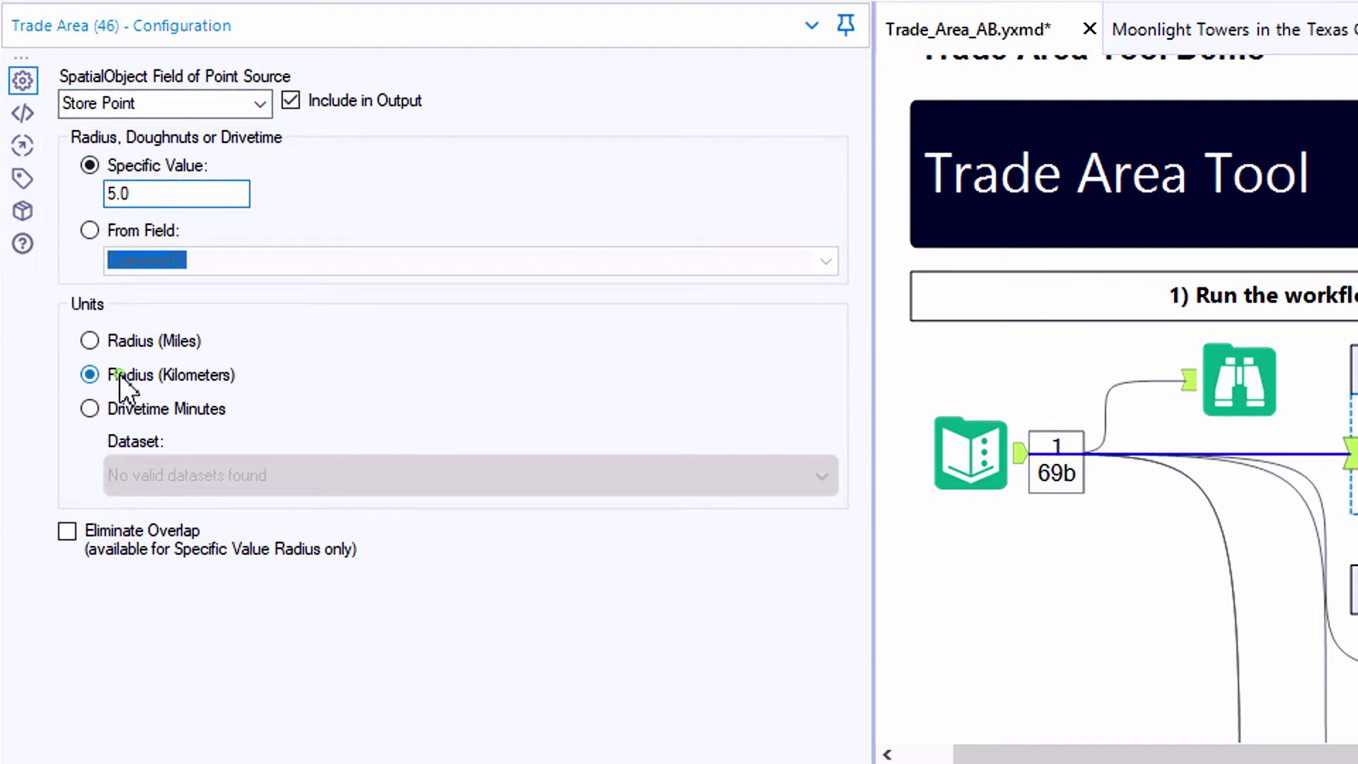
pyautogui.click(133, 343)
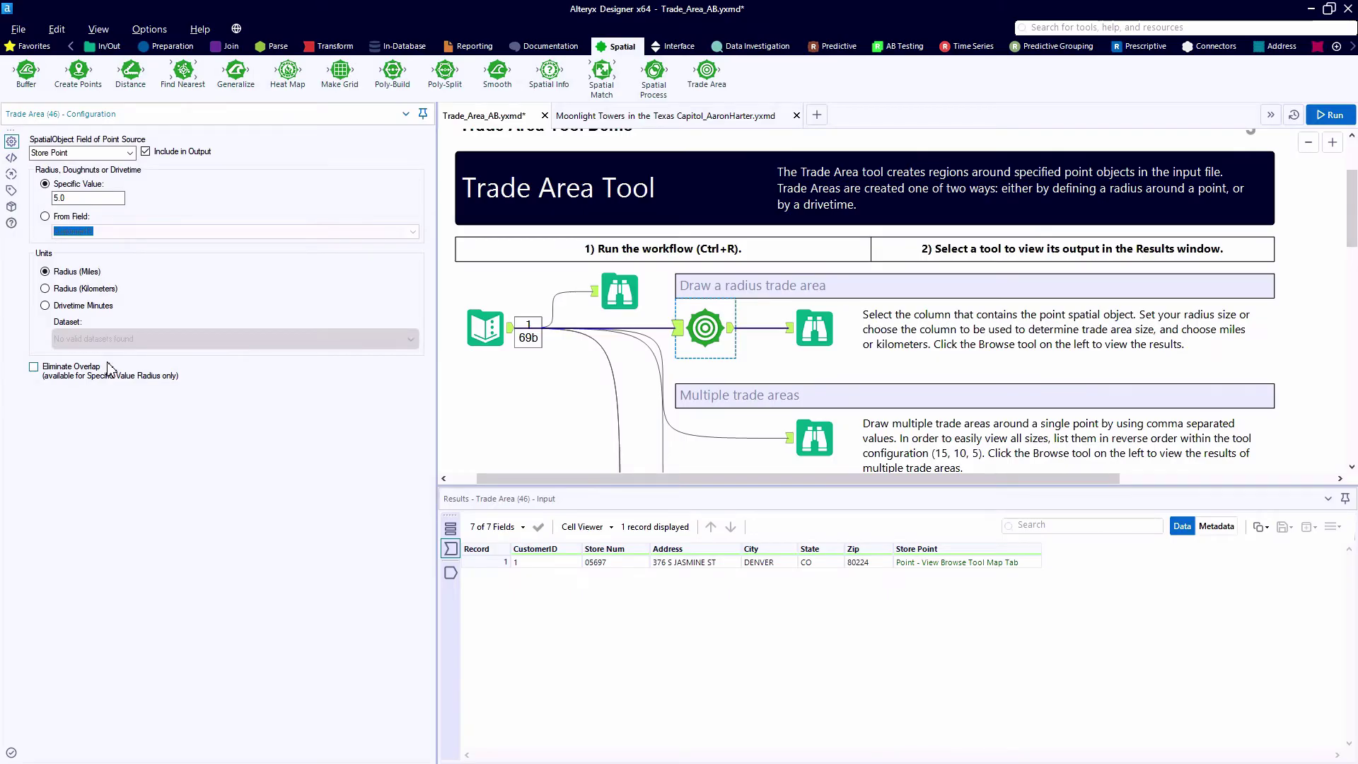
pyautogui.hotkey('ctrl', 'r')
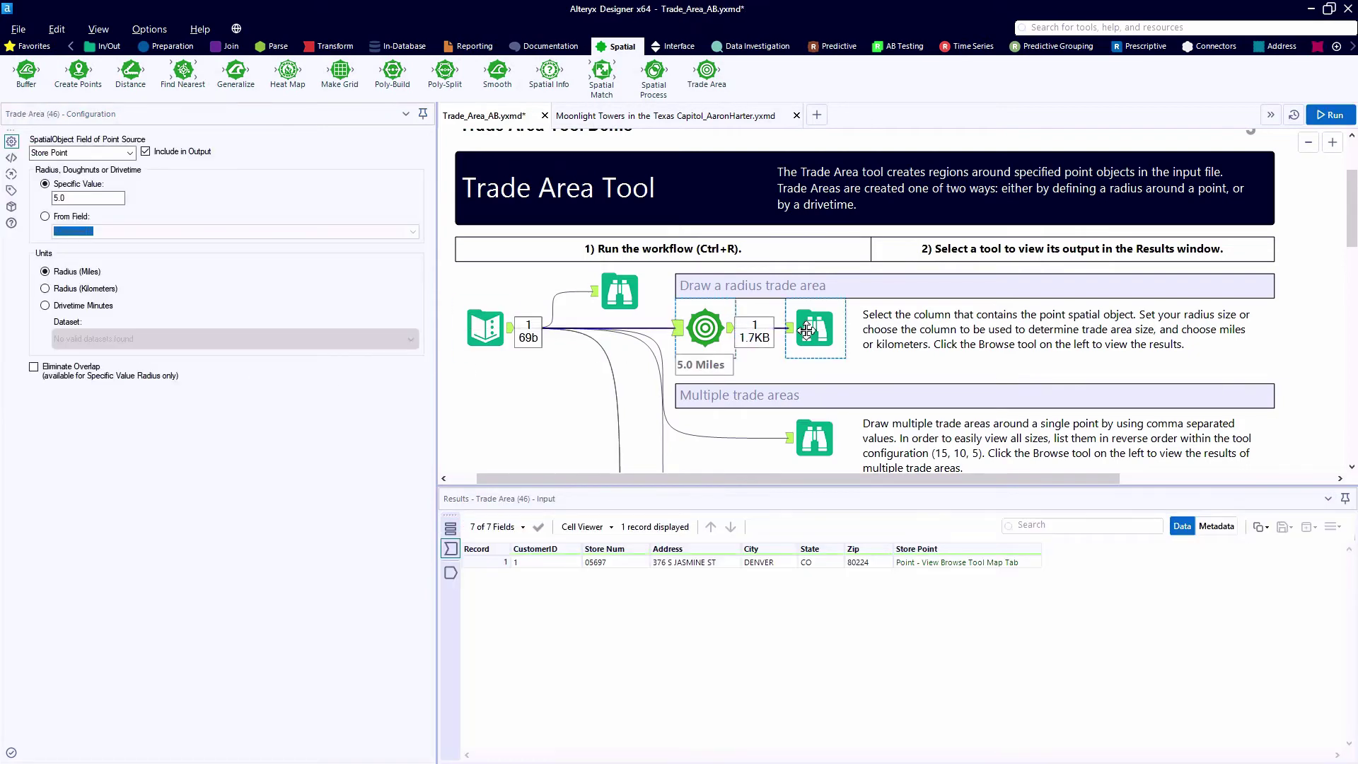
# Inspect the 5-mile trade area circle, its SpatialObject_TradeArea field and RadiusSize 5.0.
pyautogui.click(808, 329)
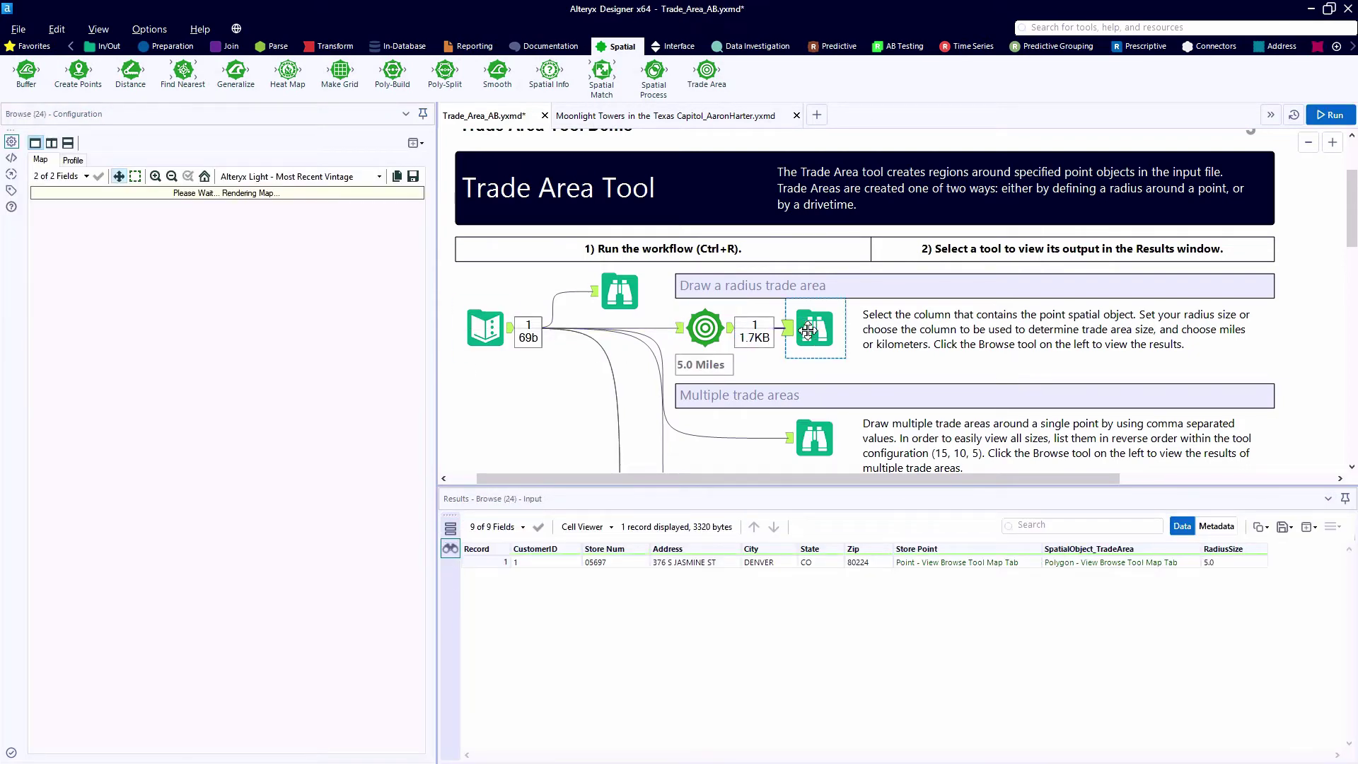
pyautogui.click(1000, 563)
pyautogui.click(1073, 564)
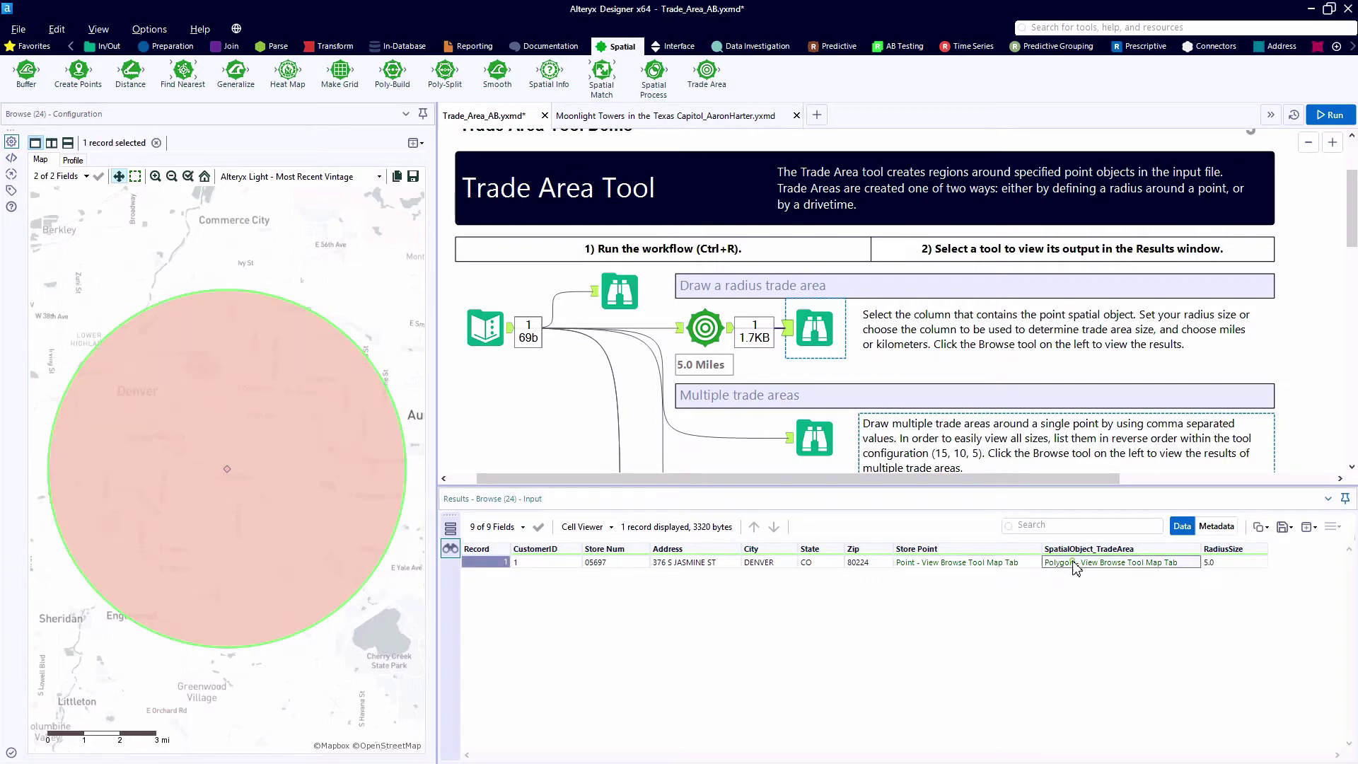
pyautogui.click(1234, 564)
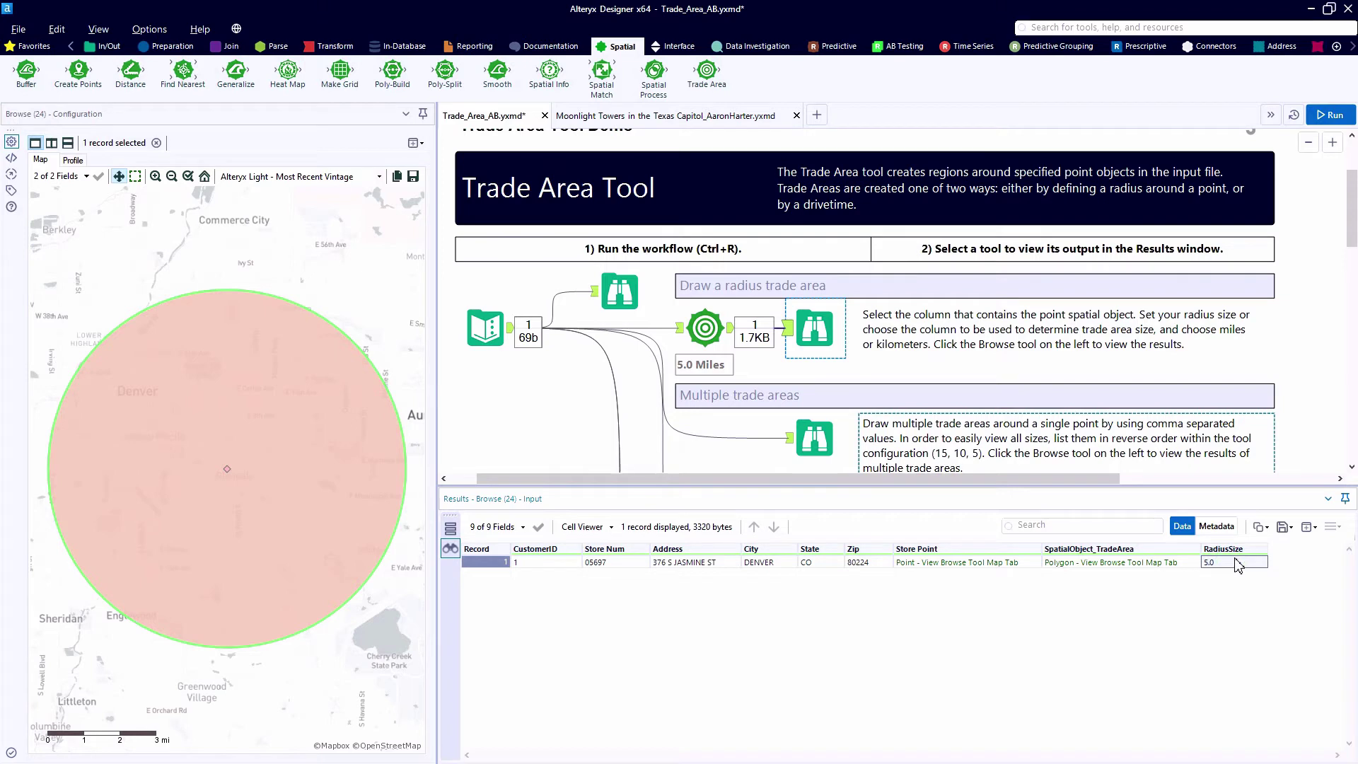
pyautogui.click(806, 563)
pyautogui.scroll(-3, 767, 388)
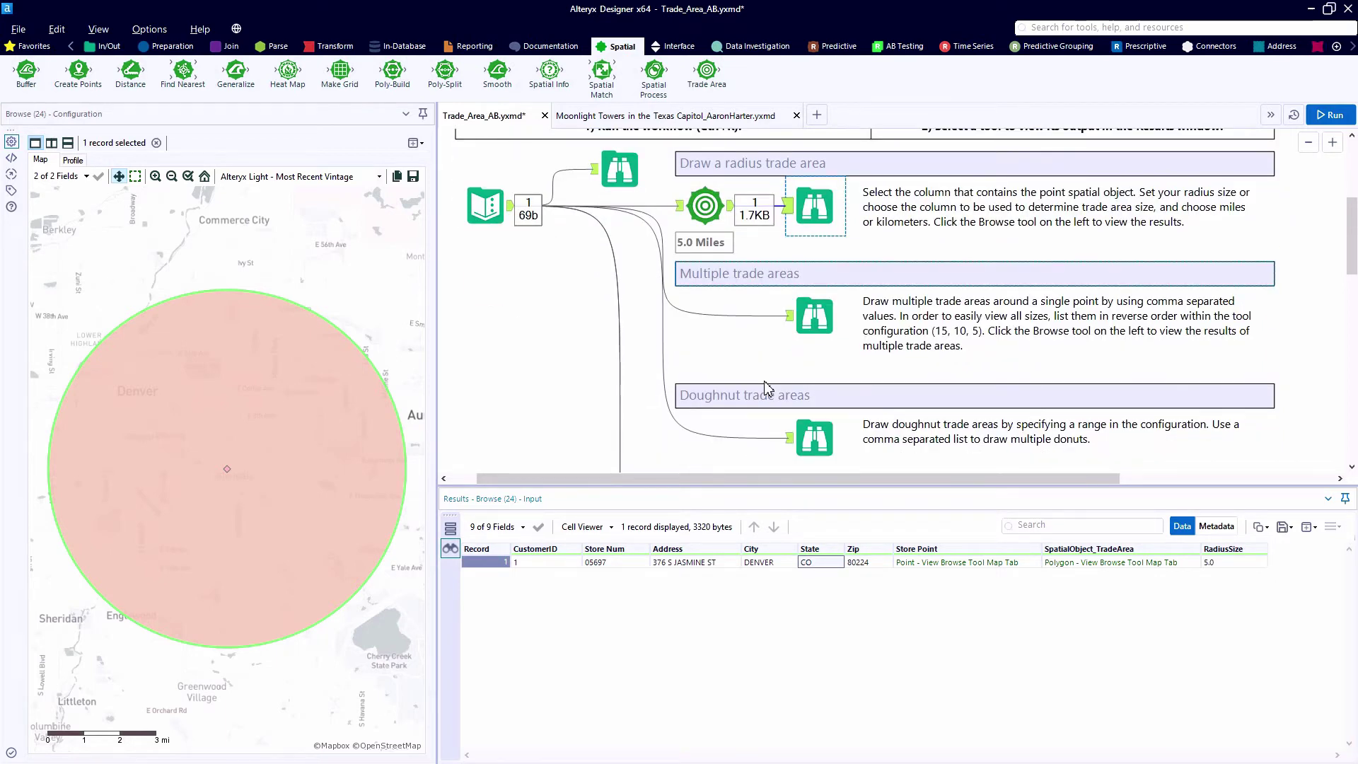
# Insert a Trade Area tool on the Multiple trade areas branch with radii 15, 10, 5.
pyautogui.scroll(-1, 767, 387)
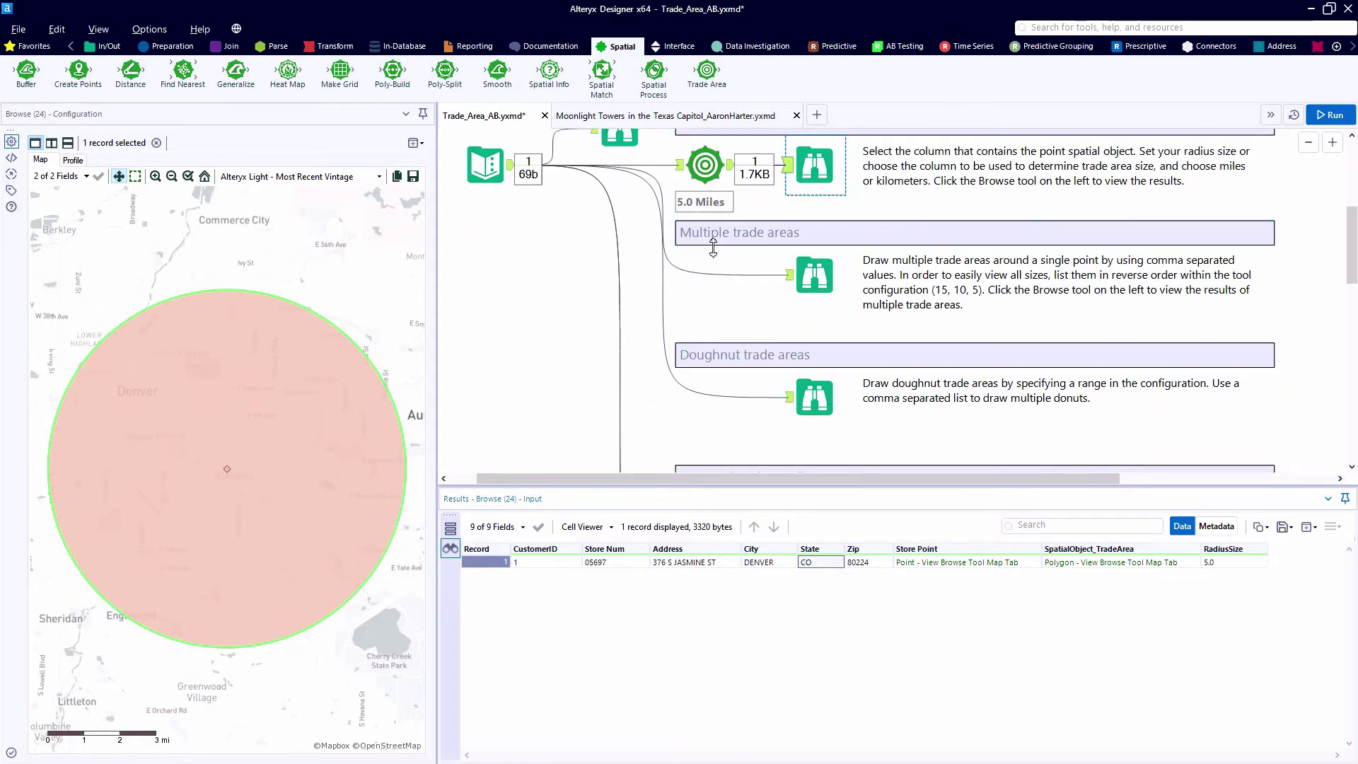
pyautogui.click(710, 275)
pyautogui.moveTo(710, 276); pyautogui.dragTo(710, 276)
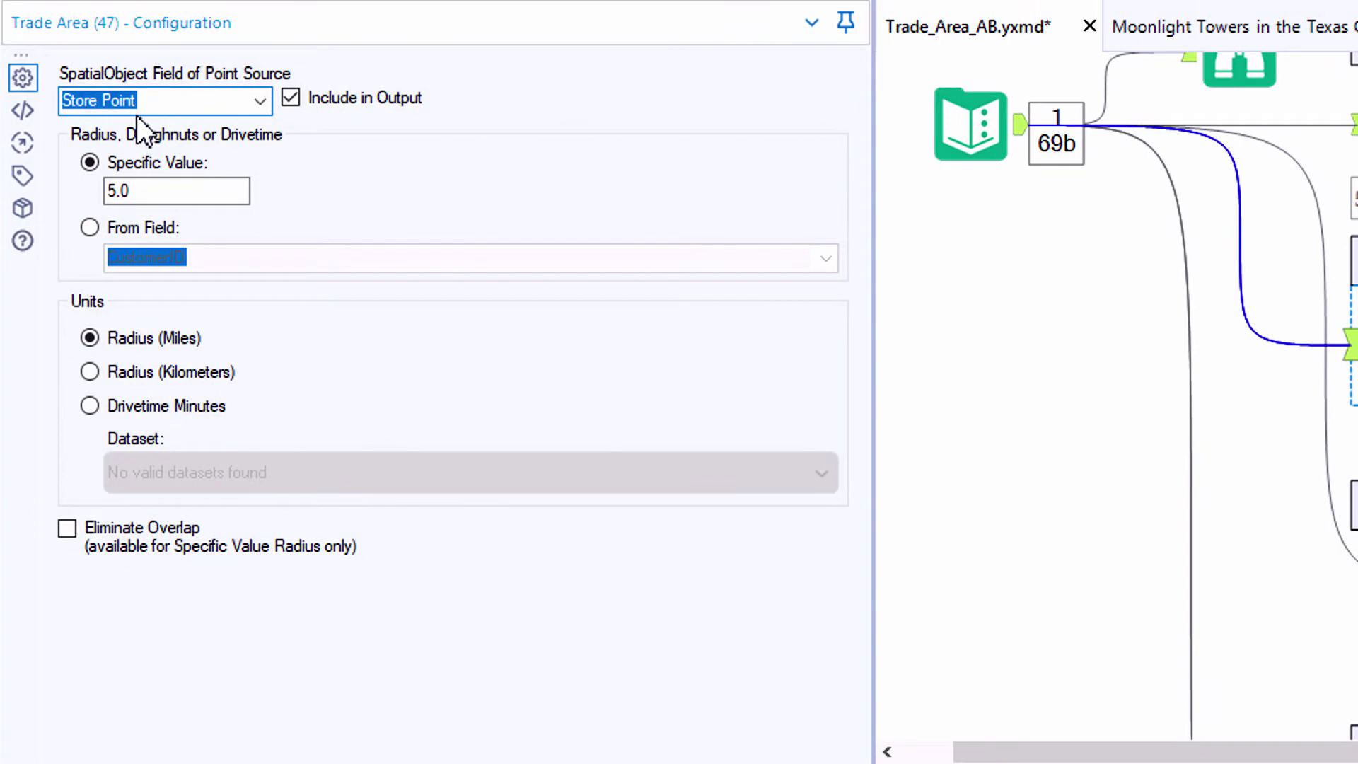
pyautogui.doubleClick(145, 190)
pyautogui.write('15, 10, ')
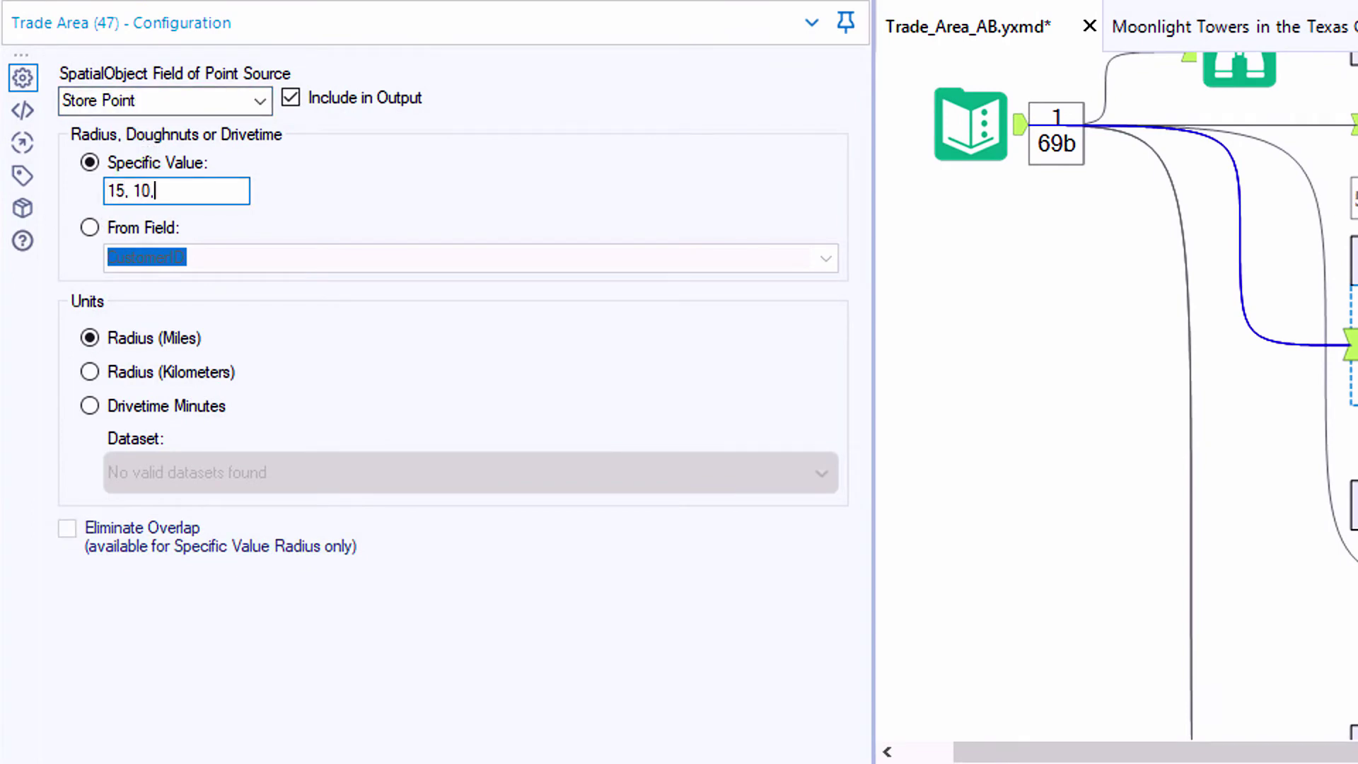
pyautogui.write('5')
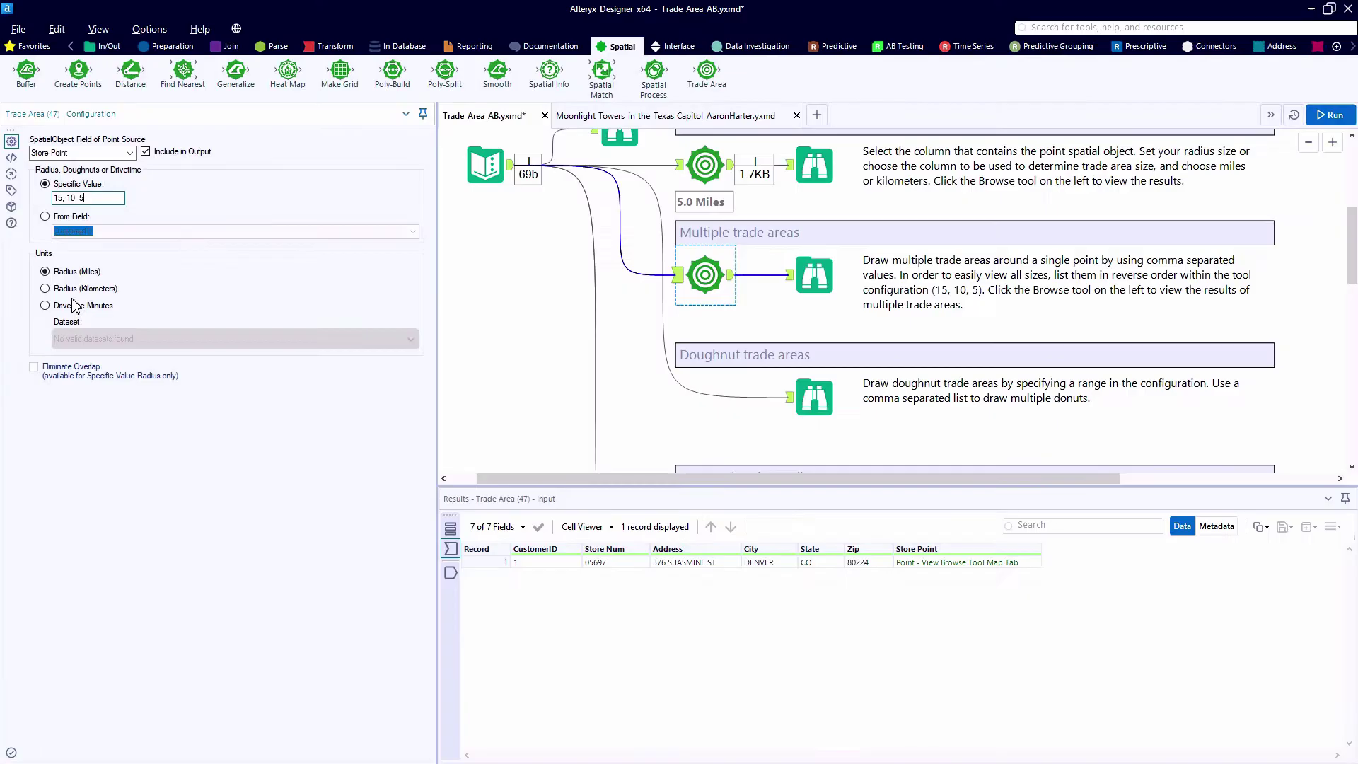
# Run the workflow and compare the one input record with the three output trade area records.
pyautogui.click(1330, 116)
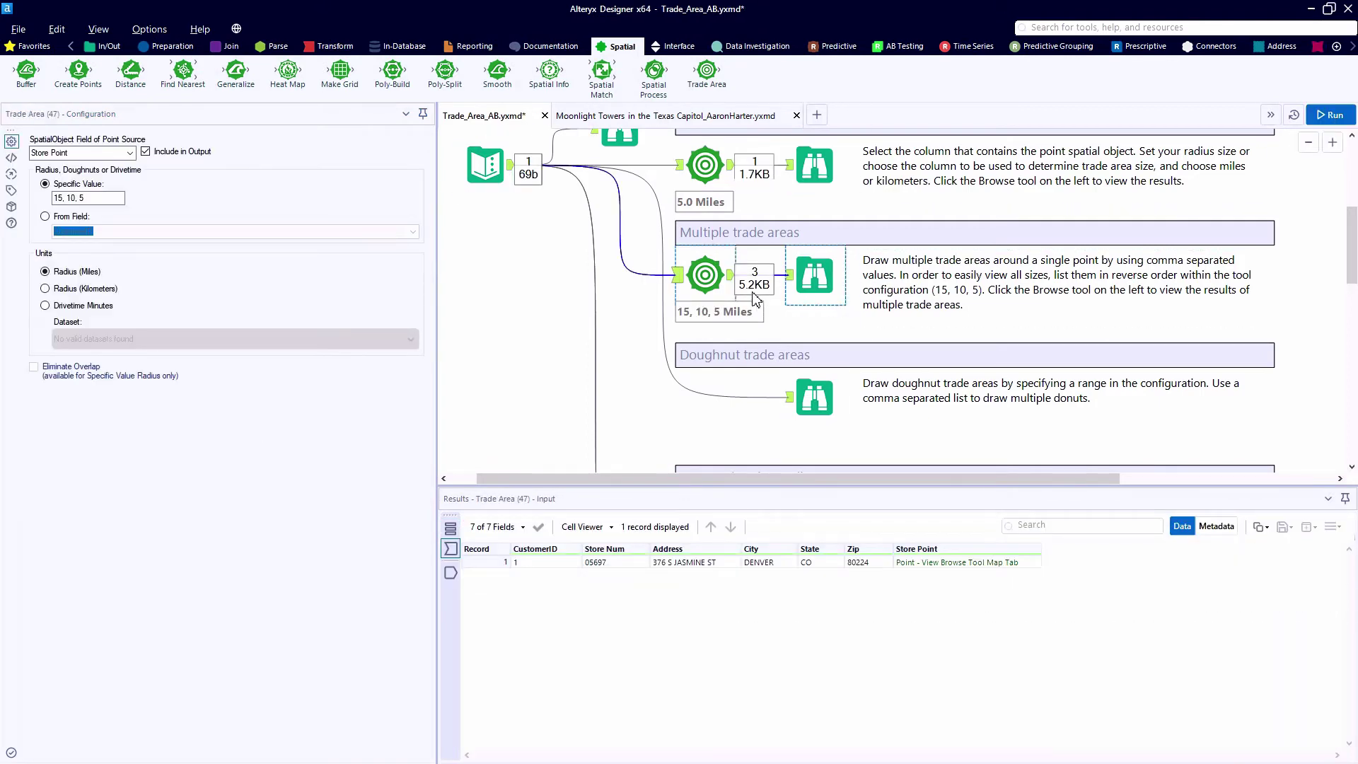
pyautogui.click(731, 275)
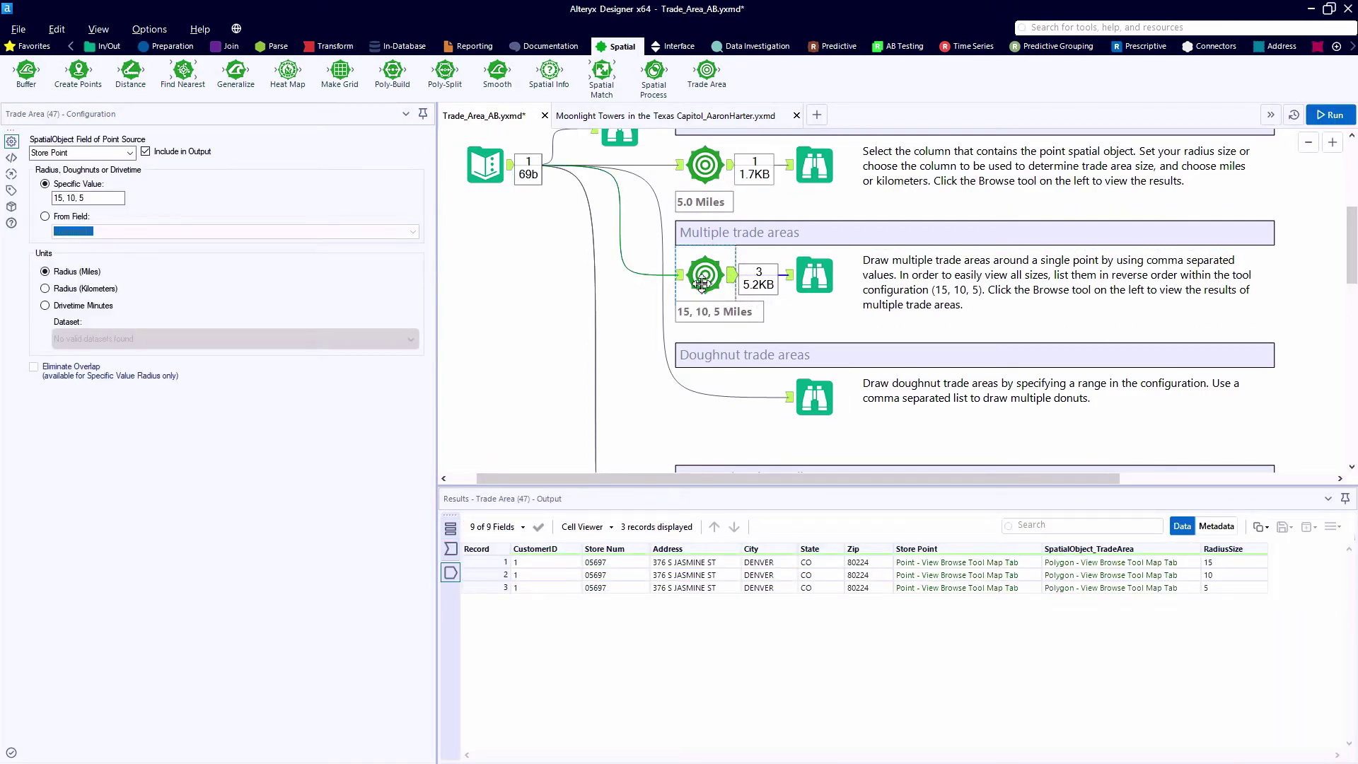
pyautogui.click(678, 276)
pyautogui.click(731, 275)
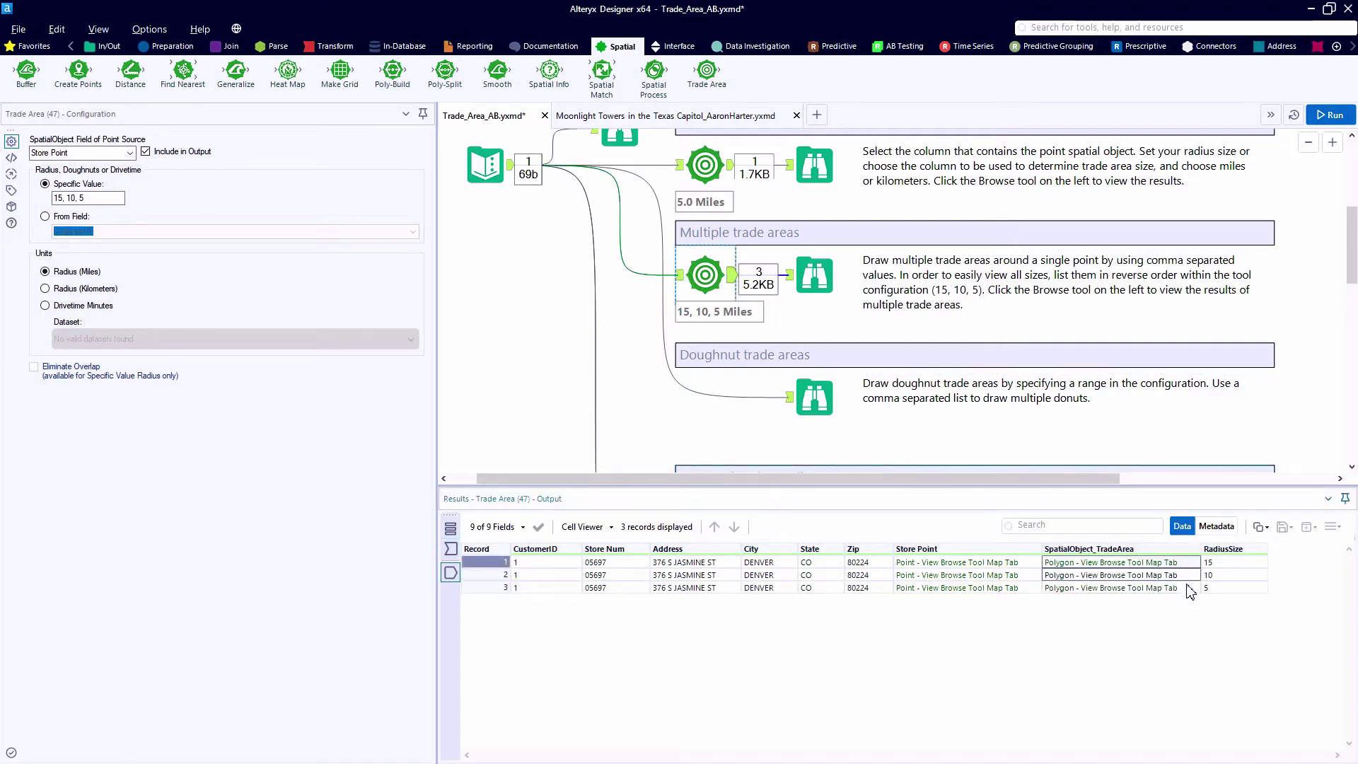
pyautogui.click(1235, 567)
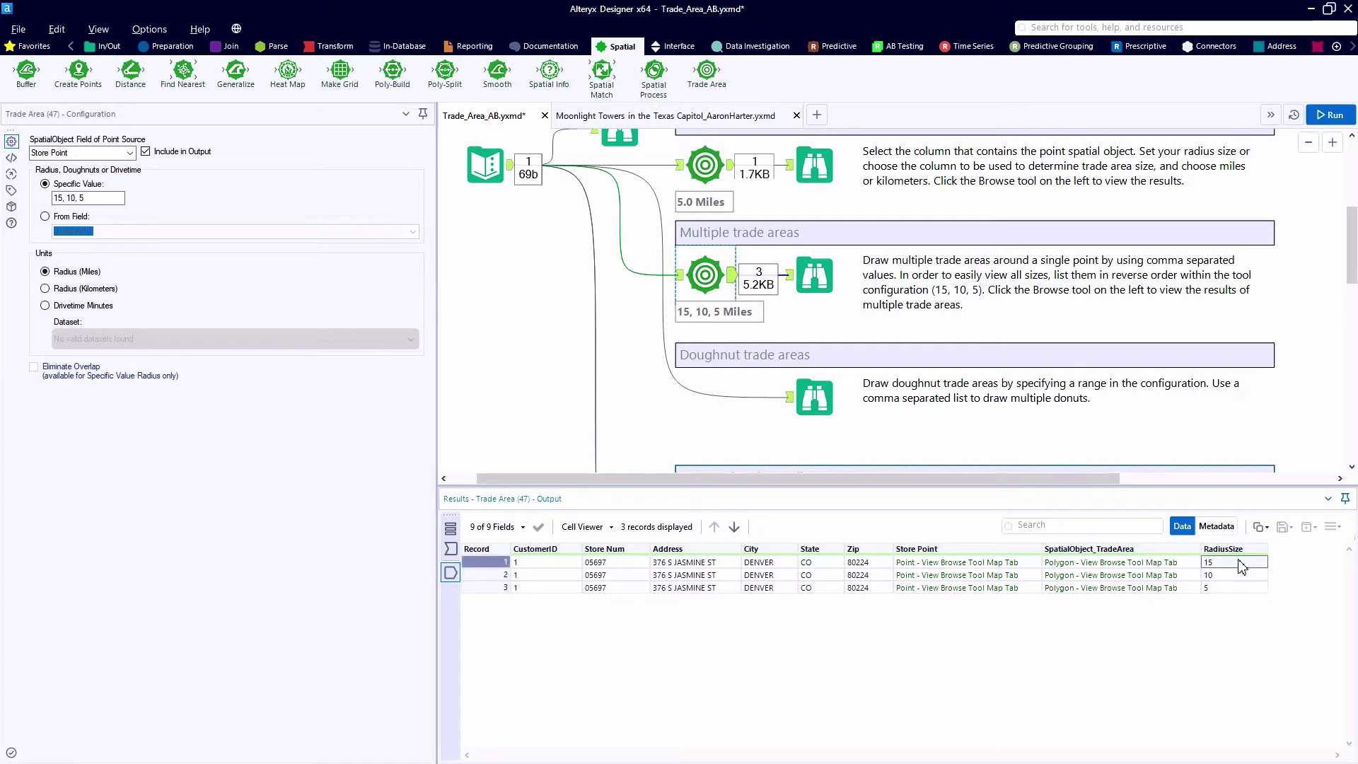
# Highlight the 15, 10 and 5-mile concentric rings on the Browse map.
pyautogui.click(814, 283)
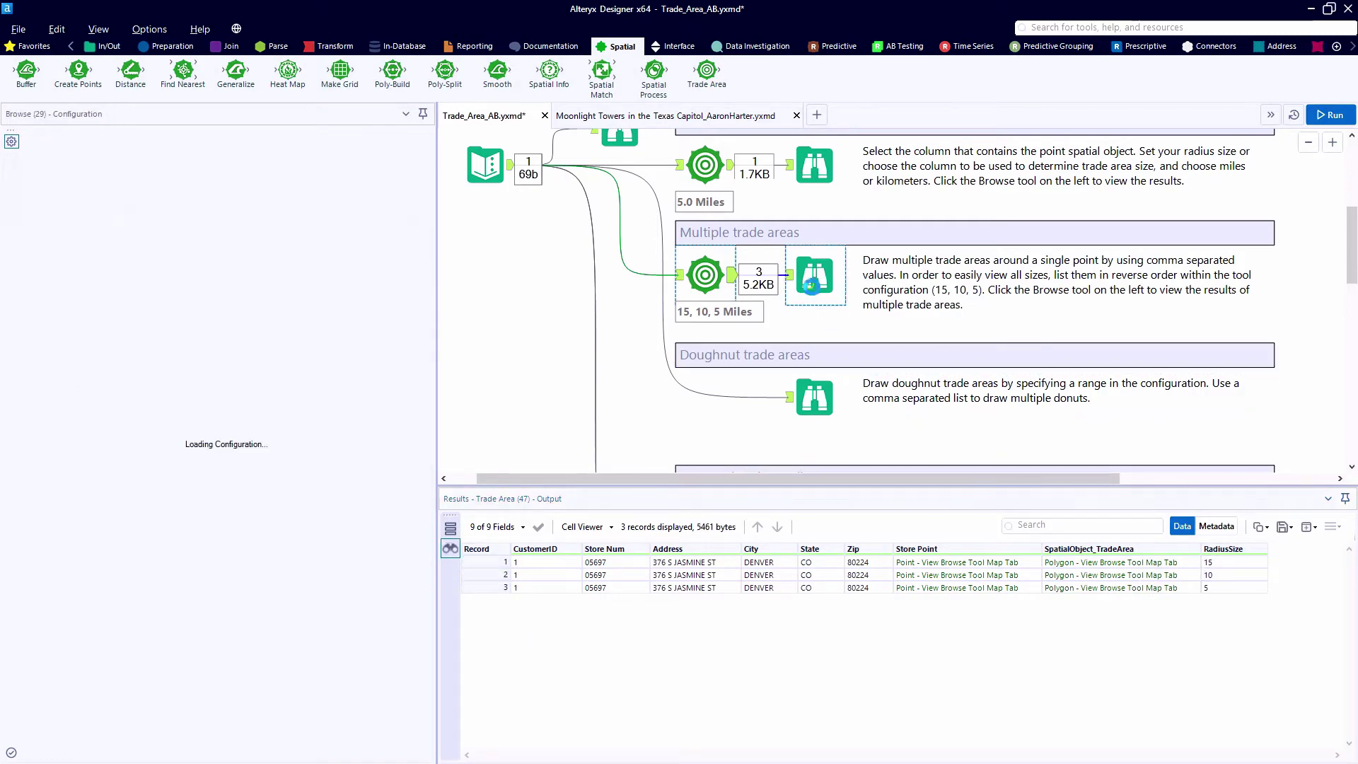
pyautogui.click(1185, 566)
pyautogui.click(1187, 575)
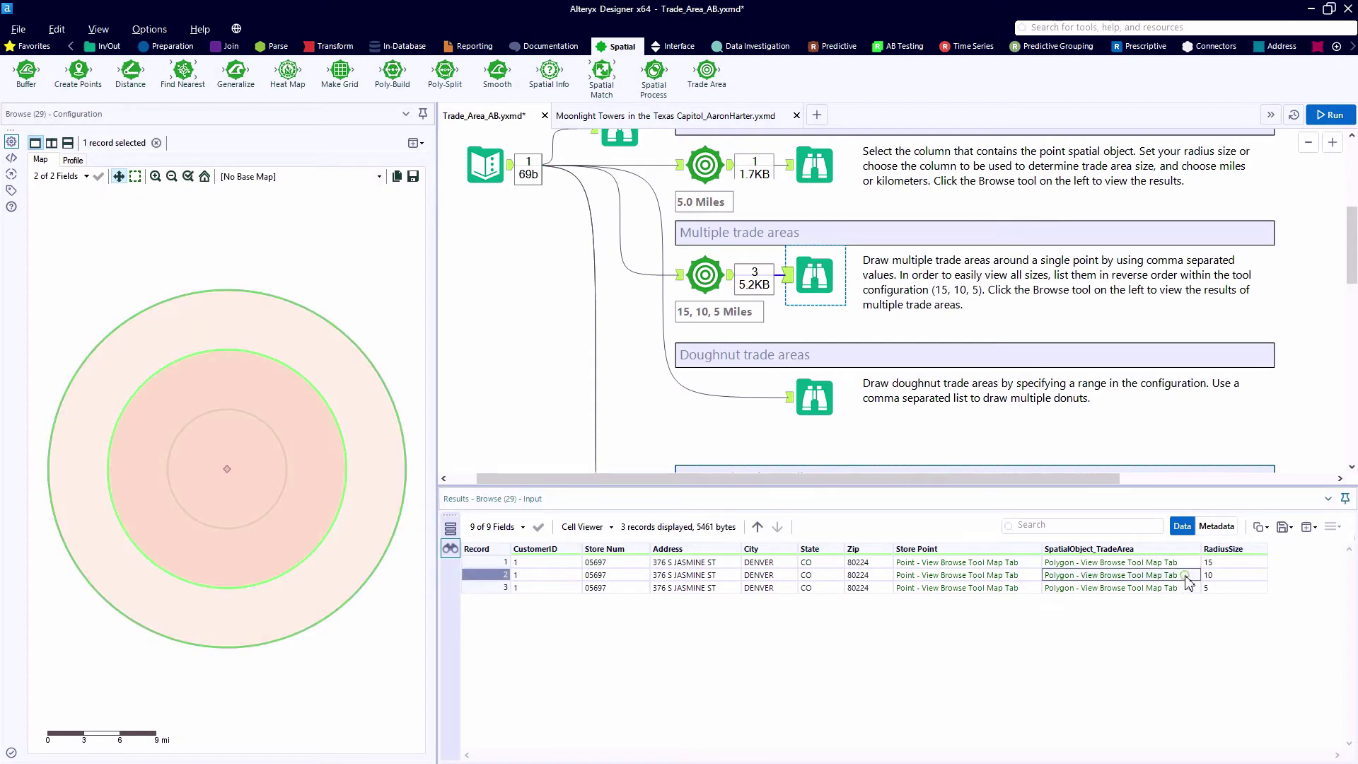
pyautogui.click(1189, 589)
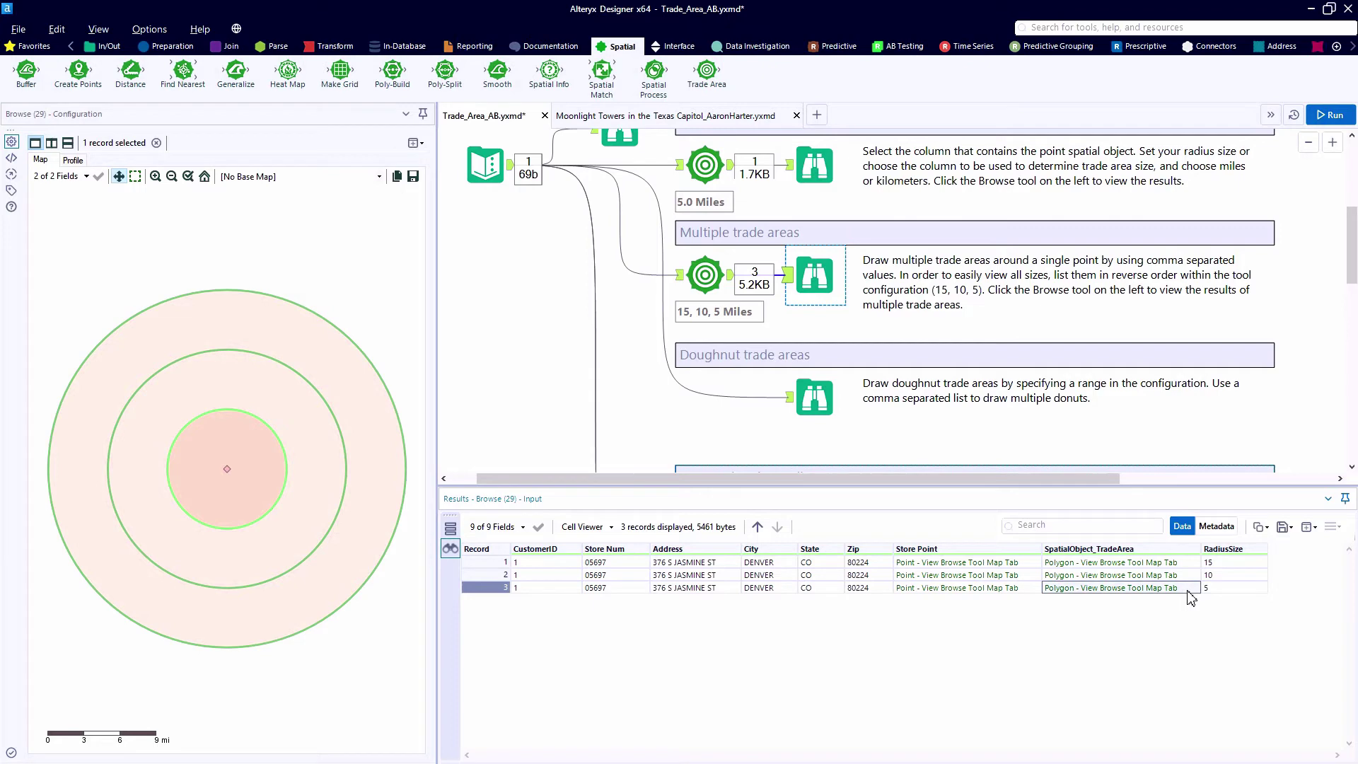
# Insert a doughnut Trade Area set to 2-5, 7-10 kilometres and run the workflow.
pyautogui.moveTo(706, 70); pyautogui.dragTo(707, 395)
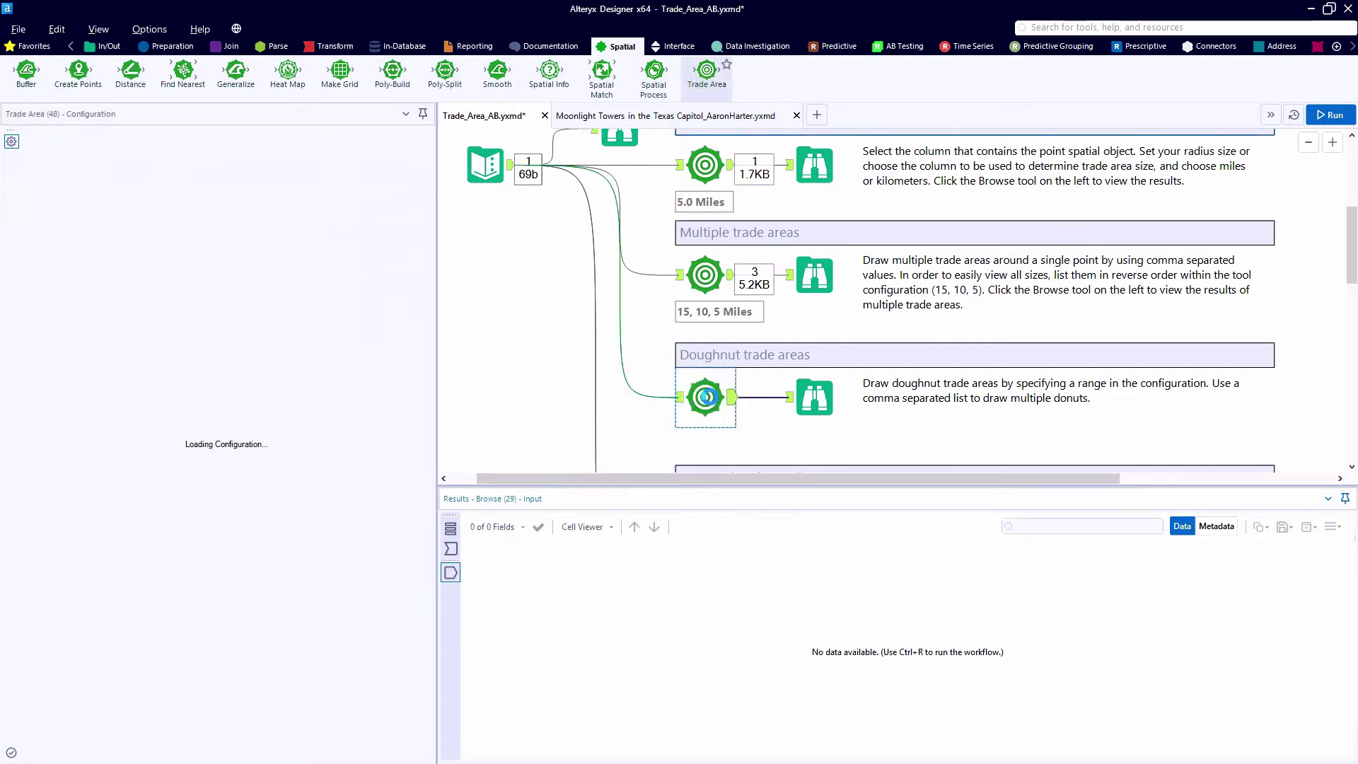
pyautogui.click(678, 397)
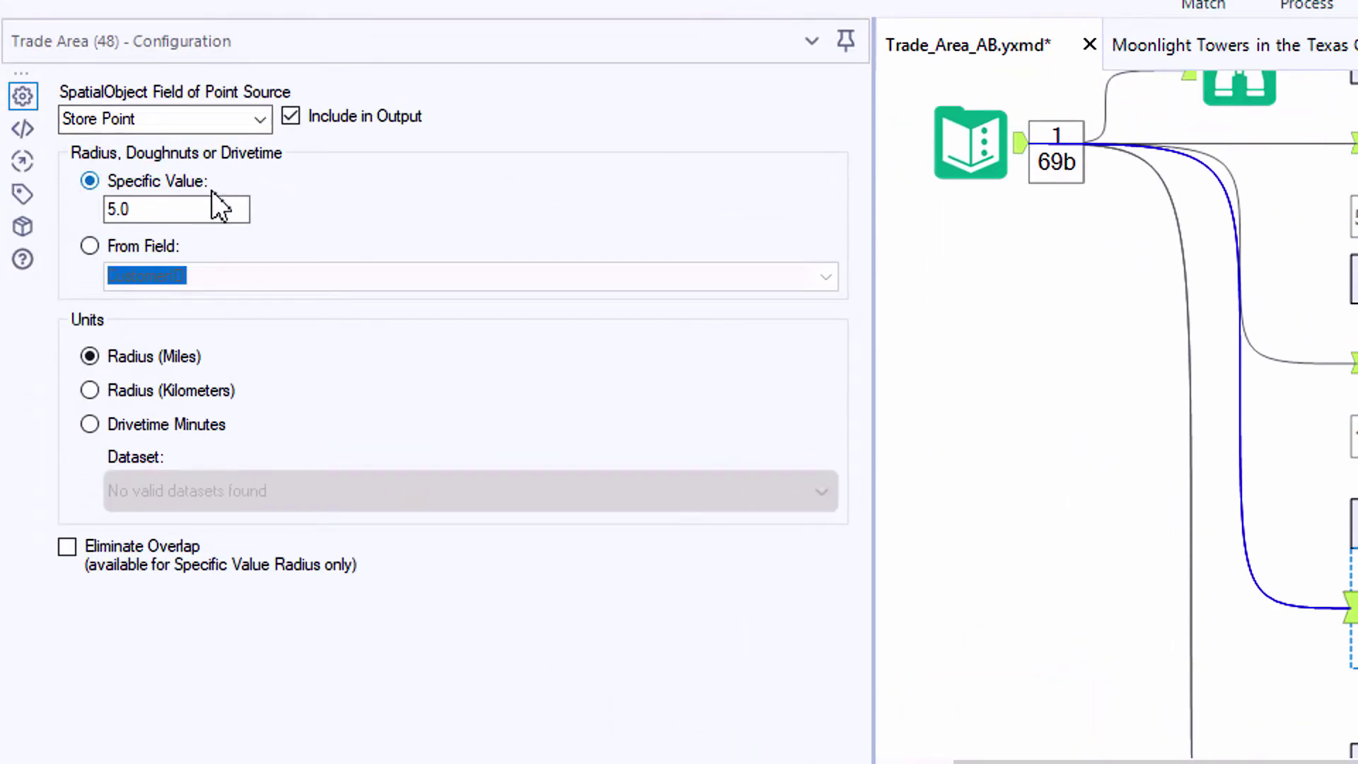
pyautogui.moveTo(188, 209); pyautogui.dragTo(102, 211)
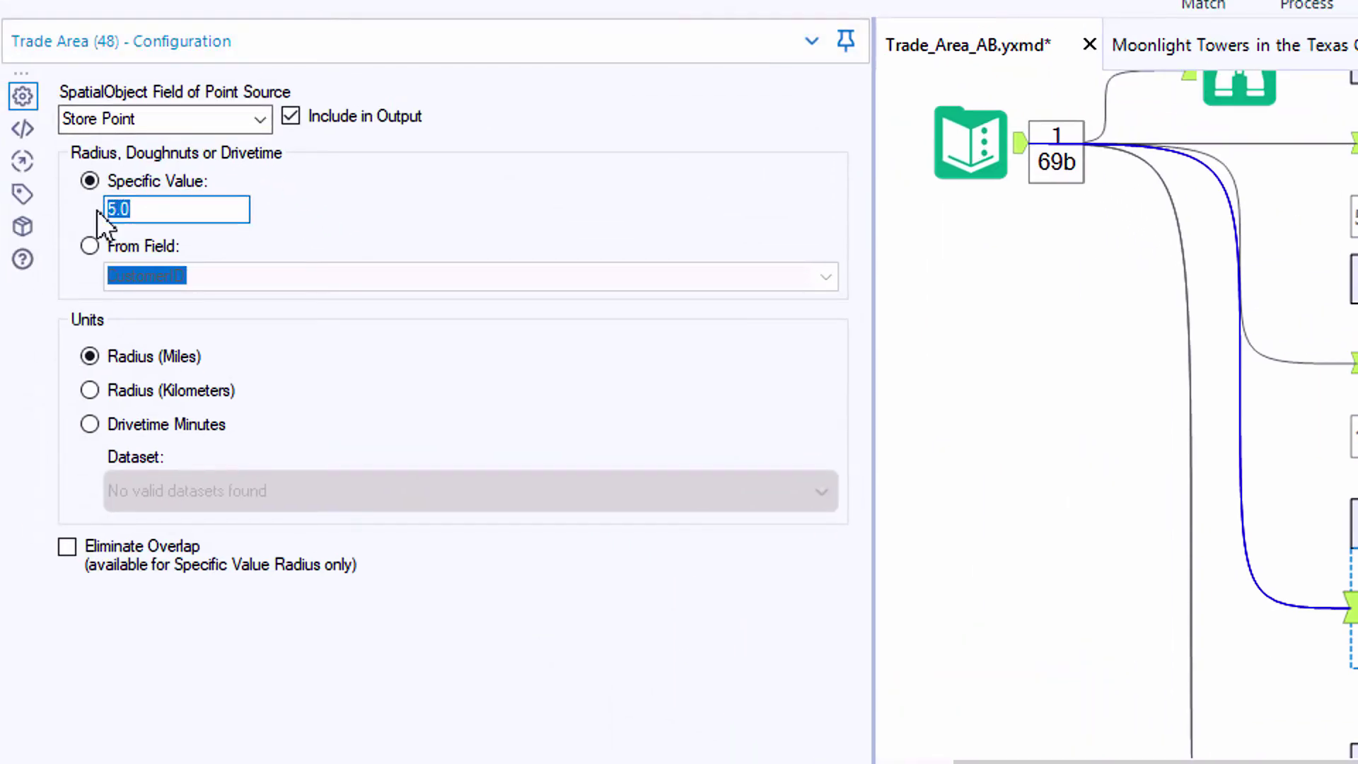
pyautogui.write('2-5, ')
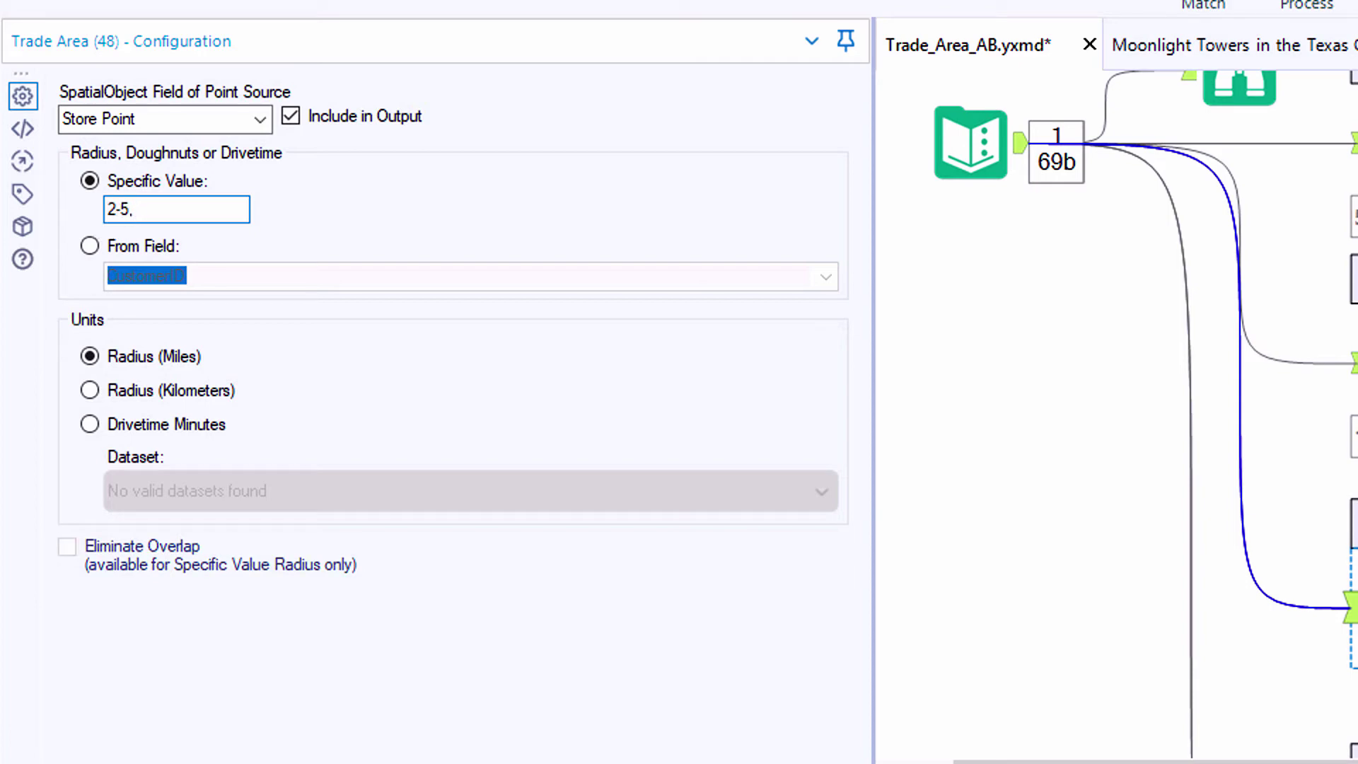
pyautogui.write('7-10')
pyautogui.click(91, 391)
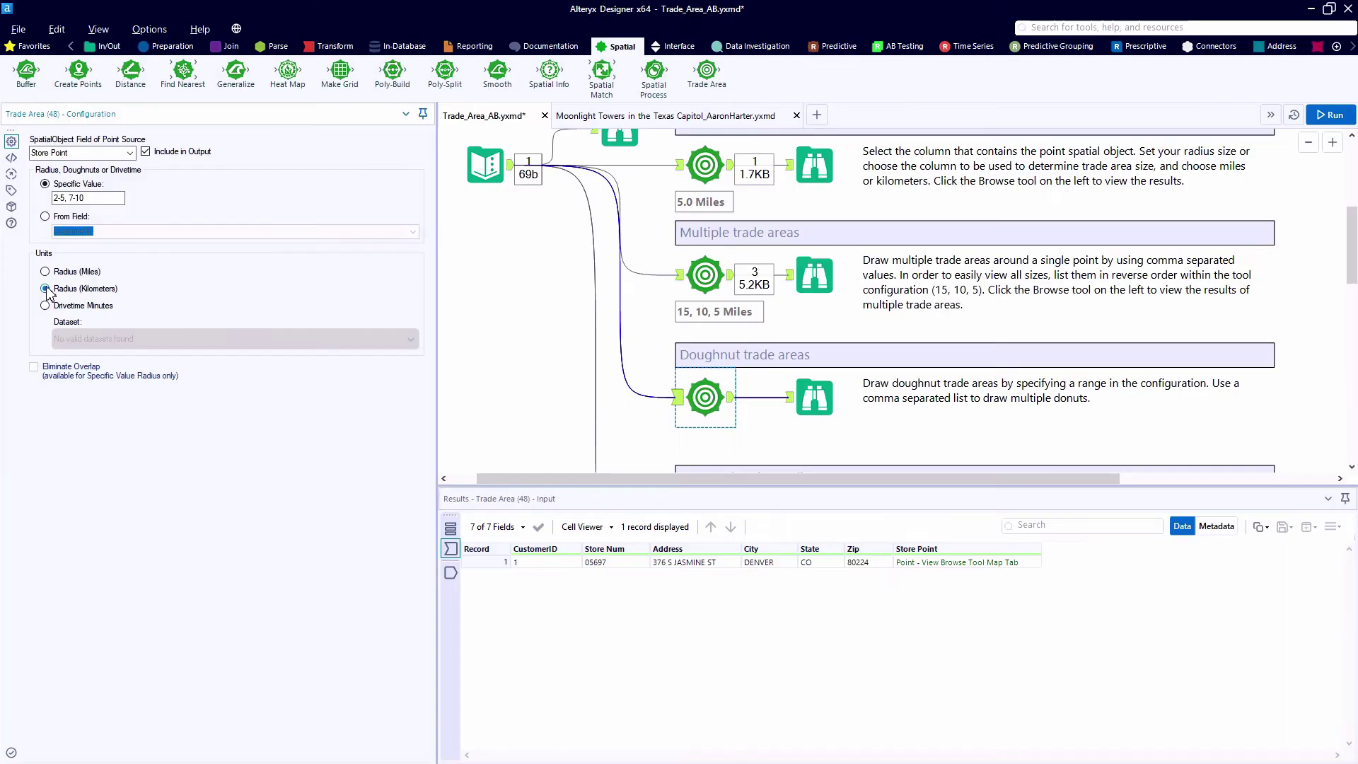
pyautogui.click(1328, 120)
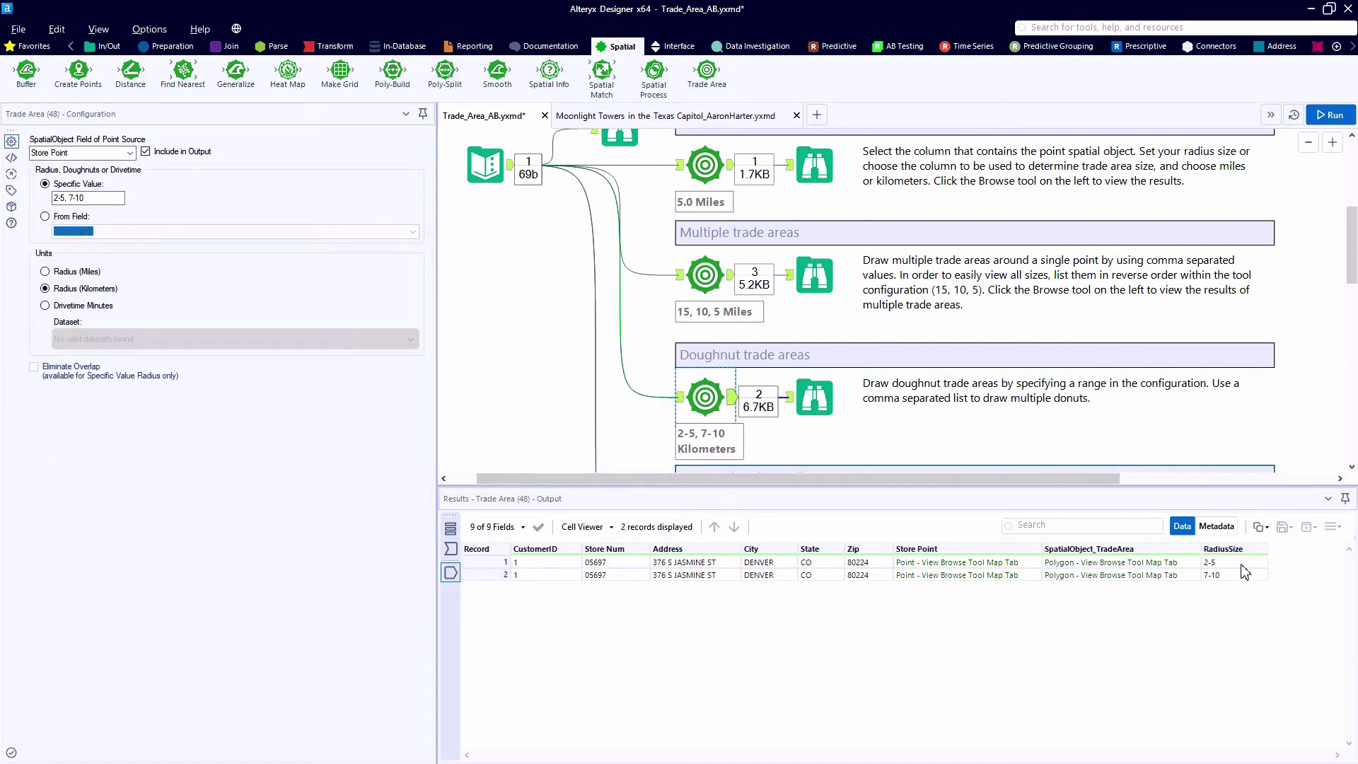
# Display the 2-5 and 7-10 km doughnut rings on the Browse map.
pyautogui.click(813, 424)
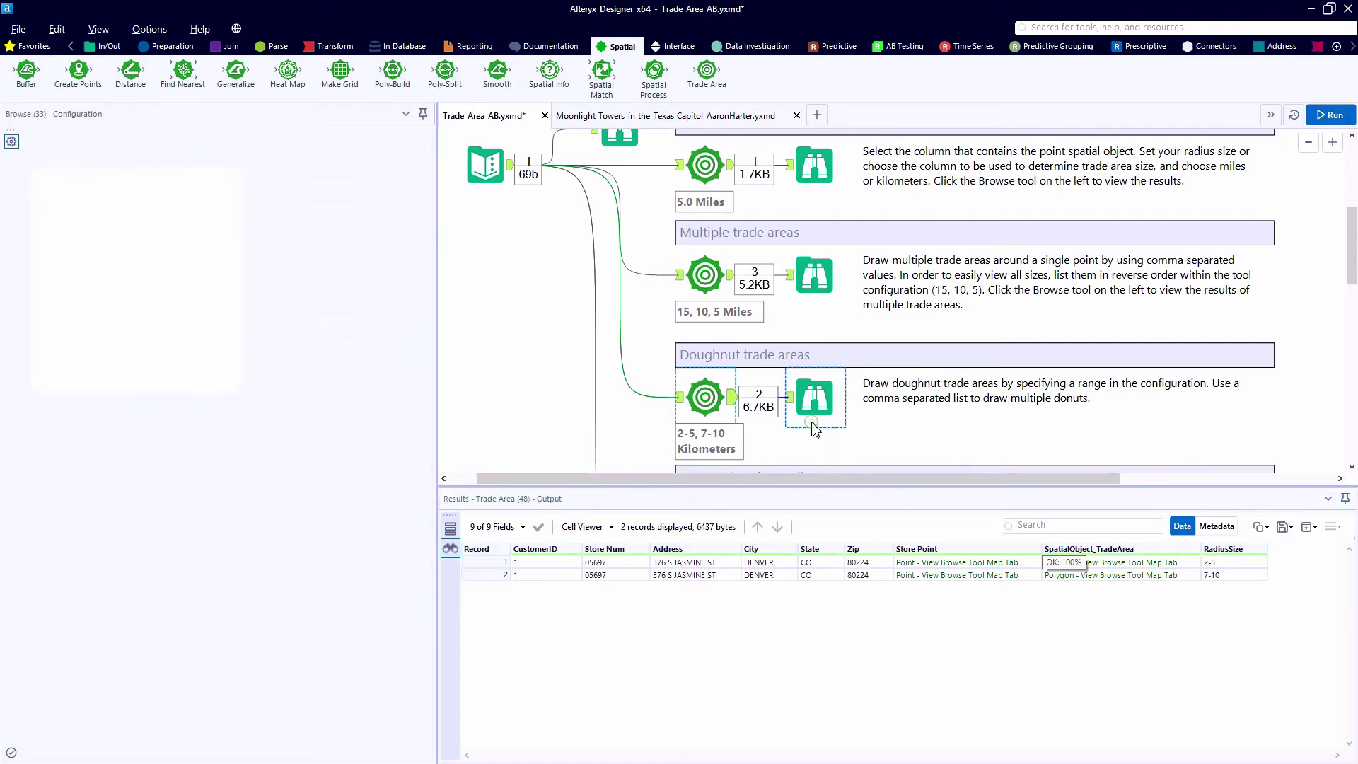
pyautogui.click(1214, 563)
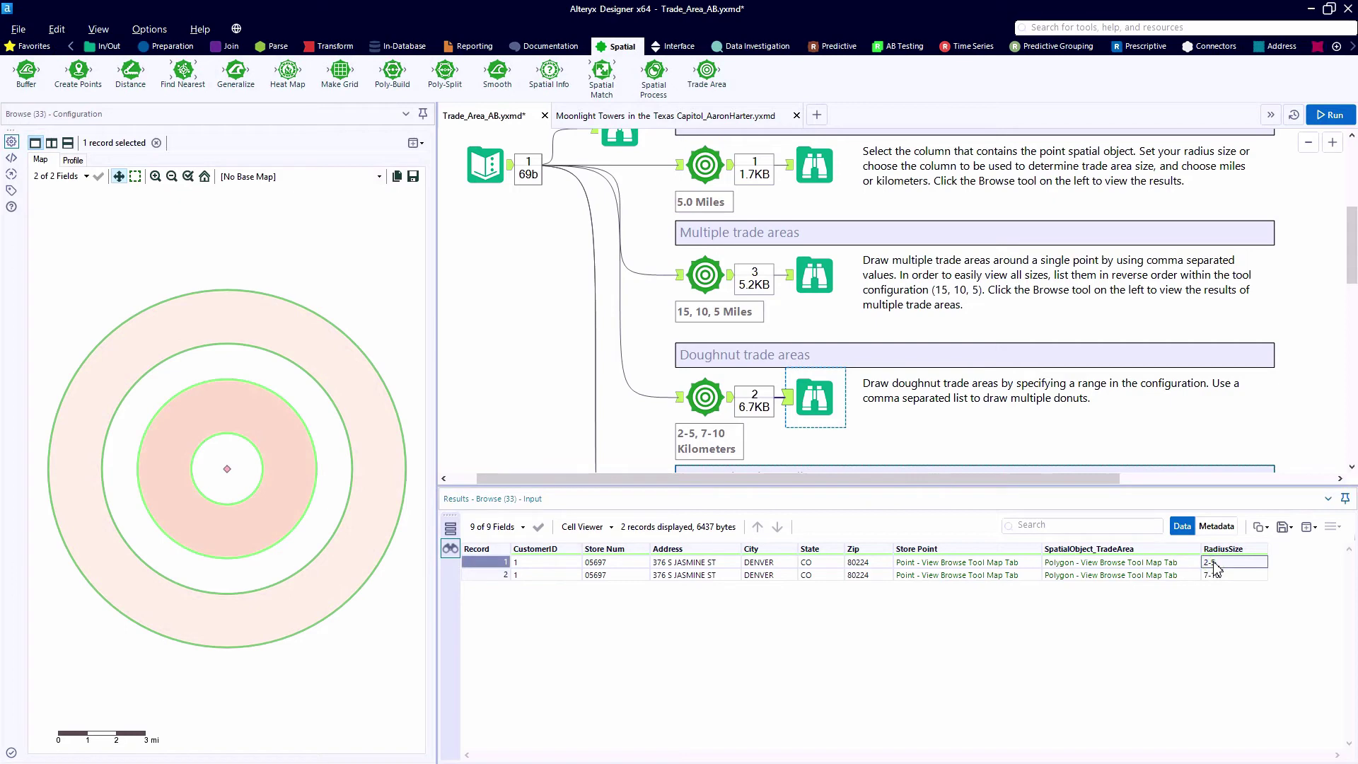
pyautogui.click(1214, 574)
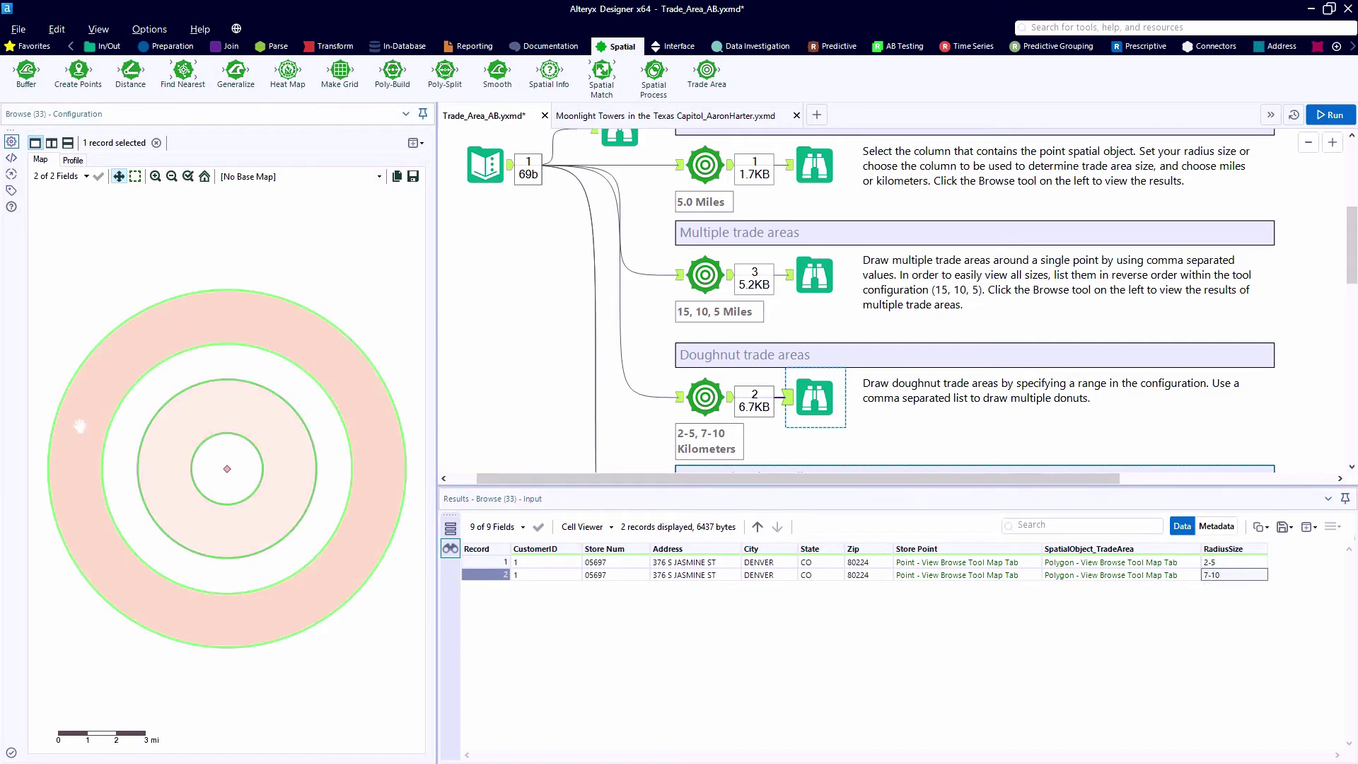
# Put the Alteryx Light street map under the rings and zoom in on the Denver area.
pyautogui.click(226, 177)
pyautogui.click(244, 198)
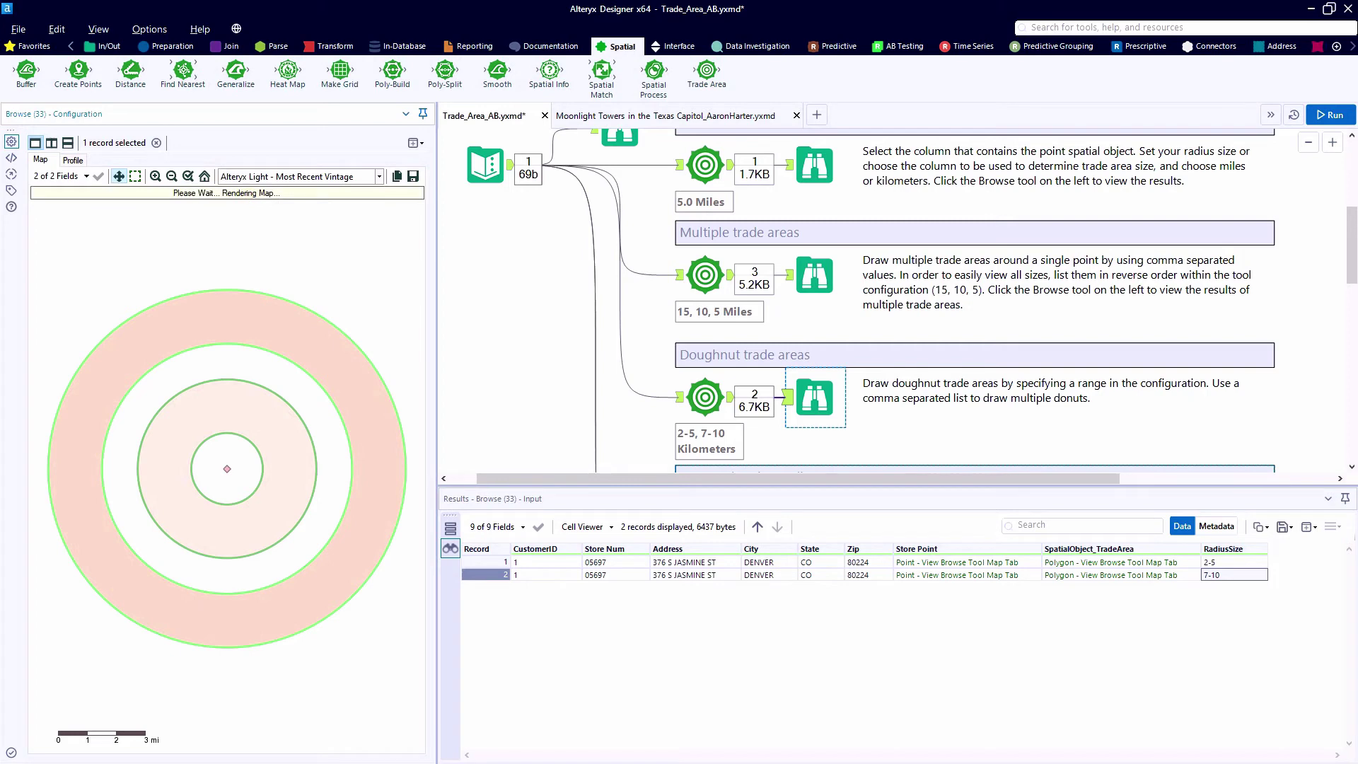
pyautogui.scroll(1, 247, 438)
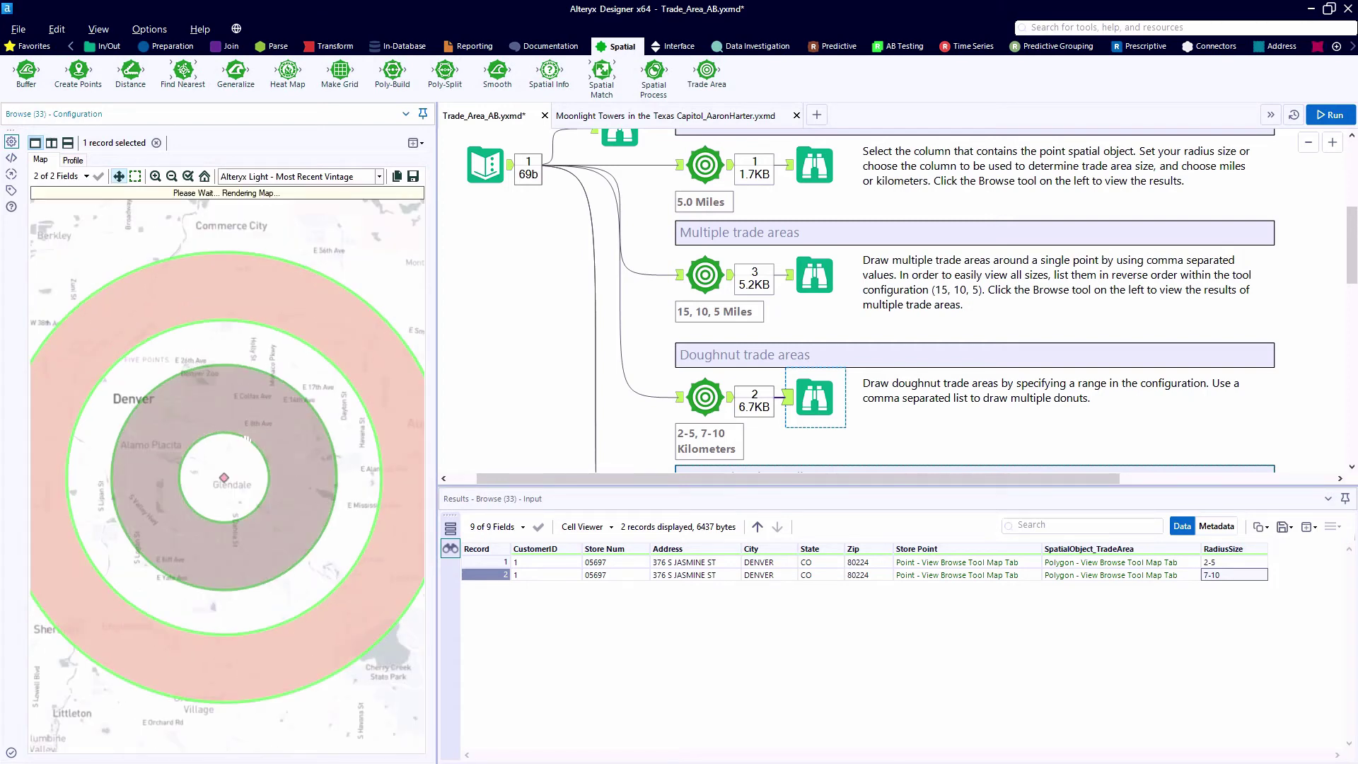
pyautogui.click(1234, 563)
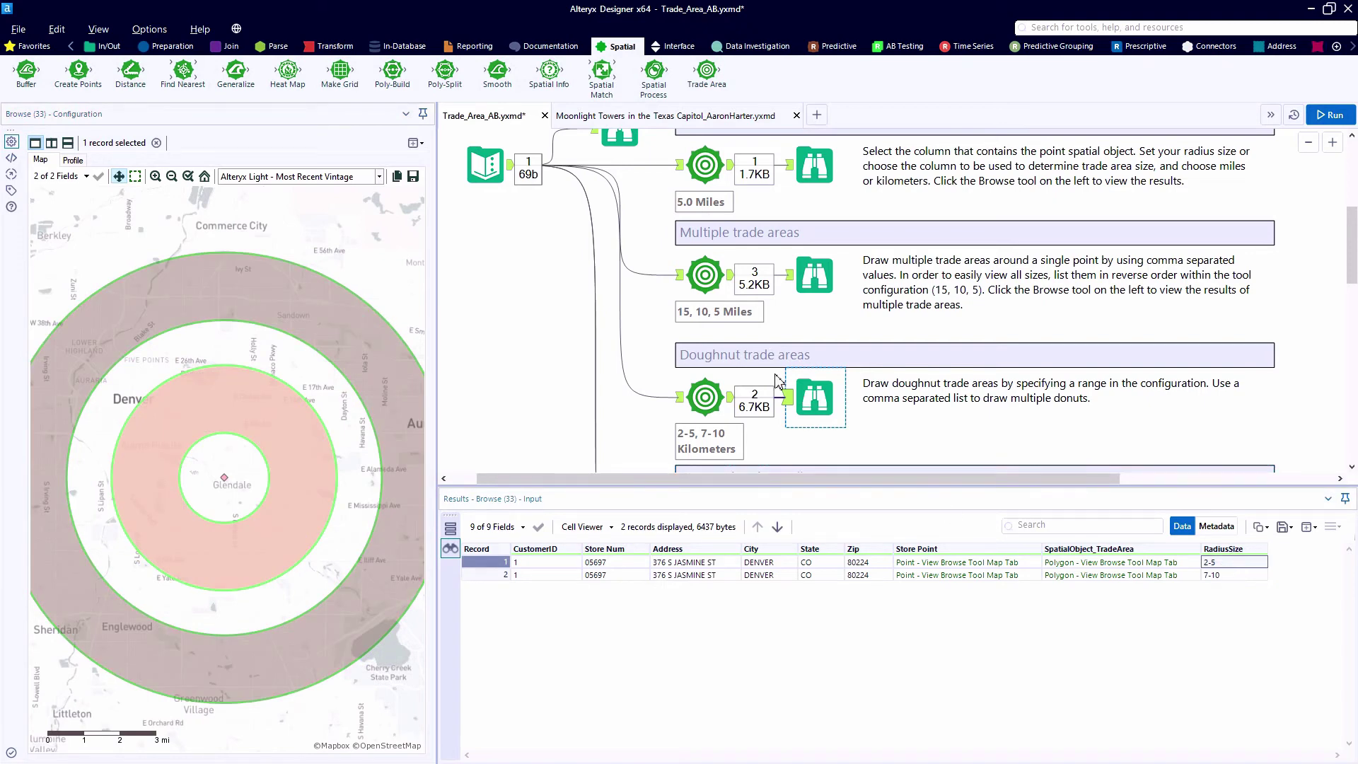
pyautogui.scroll(-3, 777, 382)
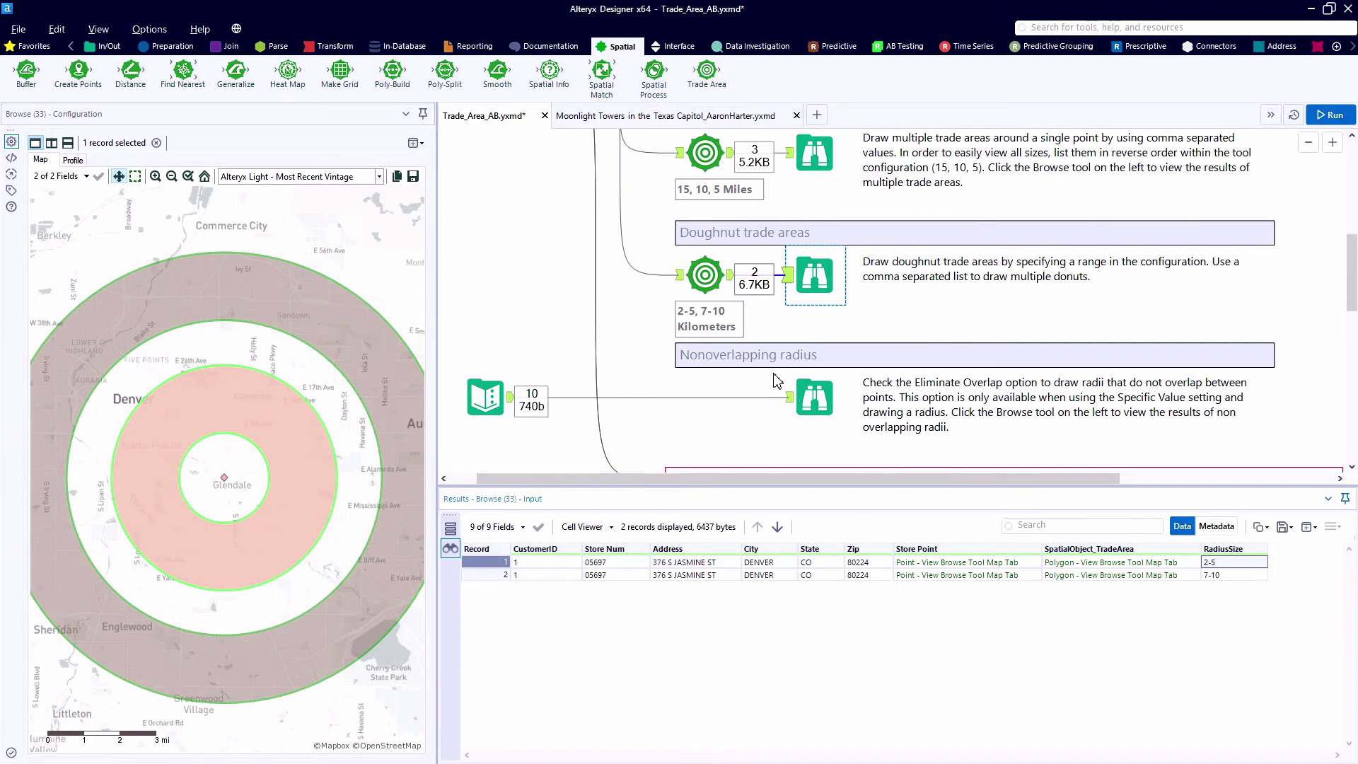
# Map the ten stores over Alteryx Light, then insert a Trade Area tool on the Nonoverlapping radius branch.
pyautogui.click(807, 398)
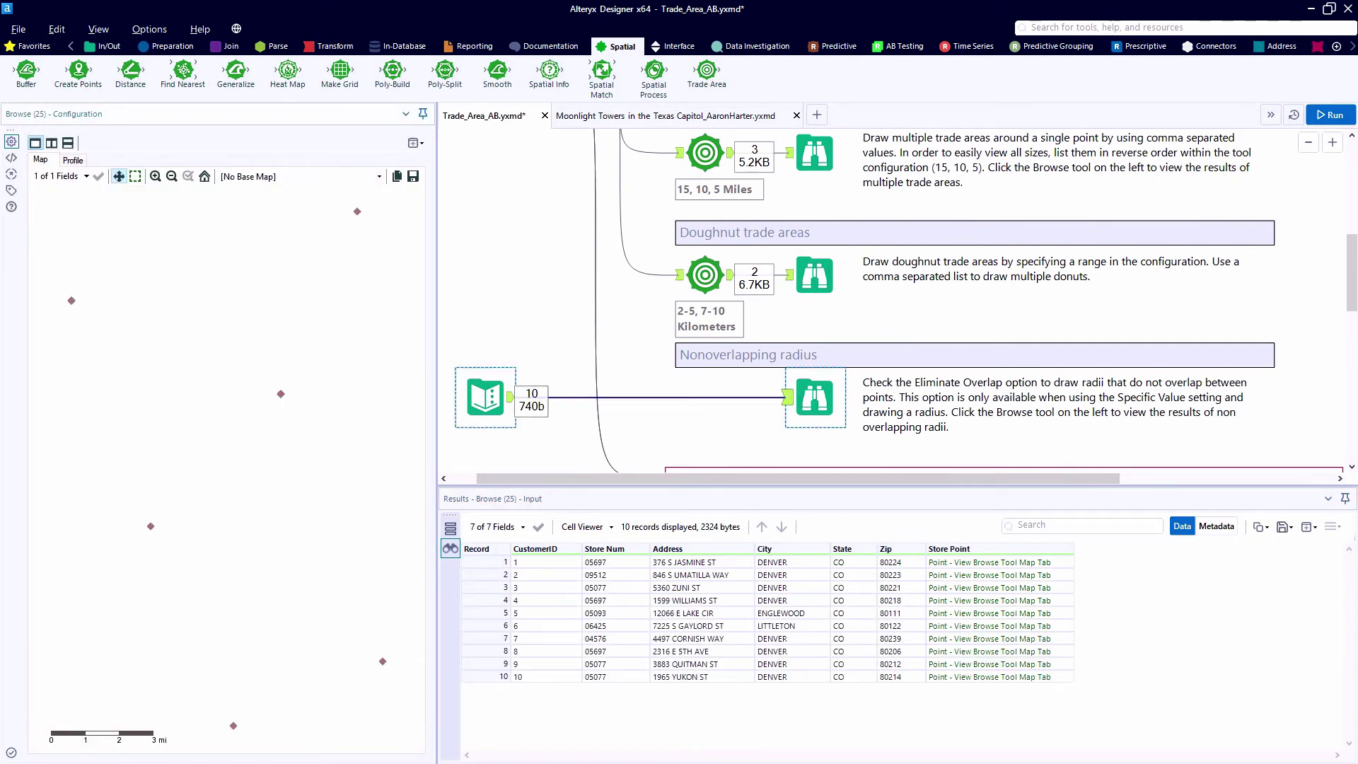
pyautogui.click(234, 176)
pyautogui.click(248, 204)
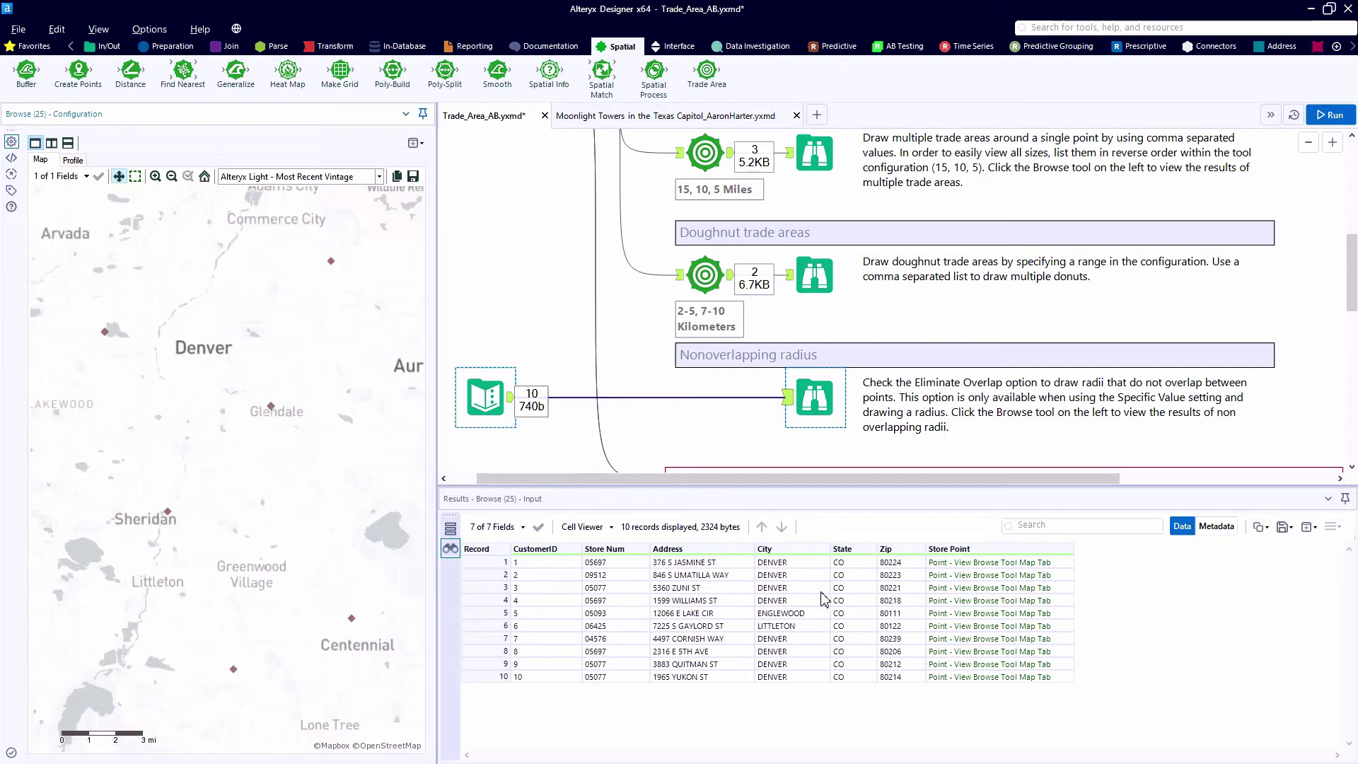
pyautogui.click(967, 563)
pyautogui.click(968, 575)
pyautogui.click(973, 588)
pyautogui.click(979, 612)
pyautogui.click(702, 152)
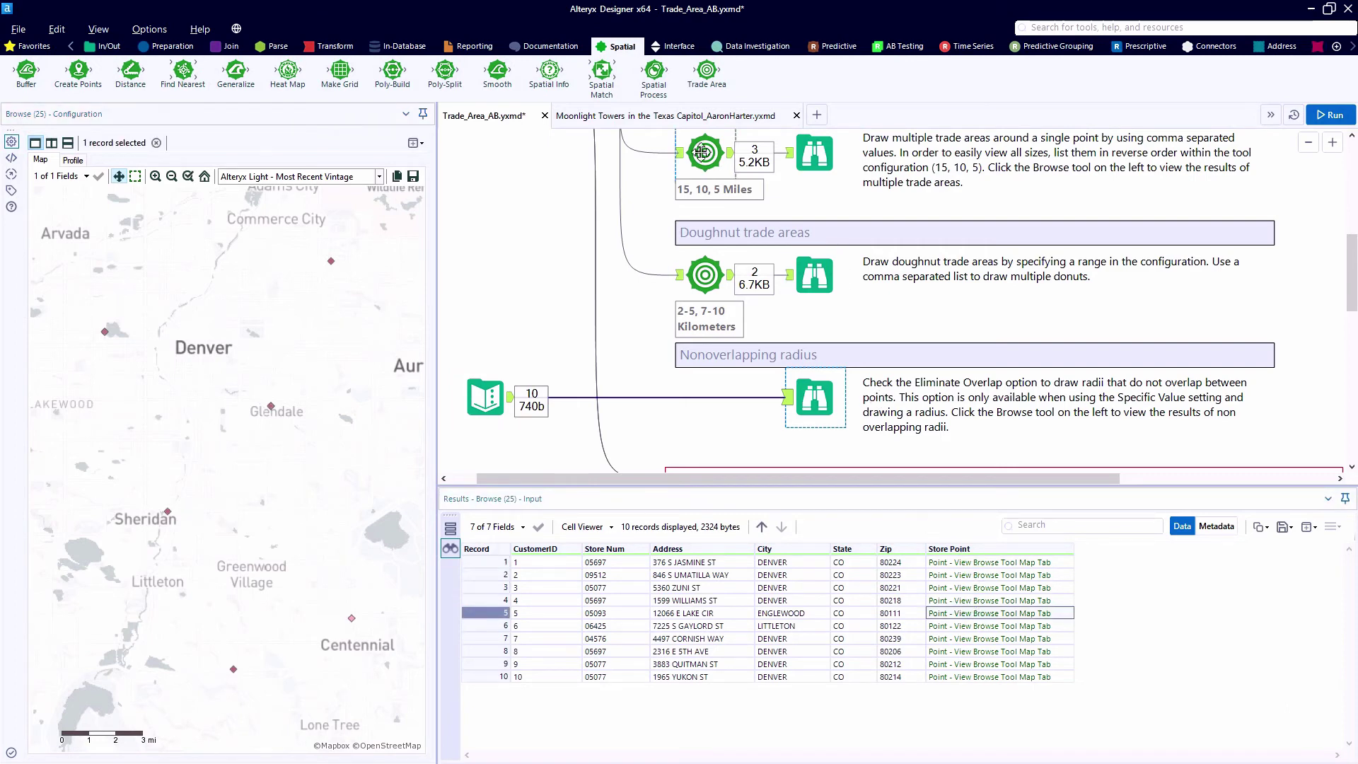
pyautogui.moveTo(706, 72); pyautogui.dragTo(706, 398)
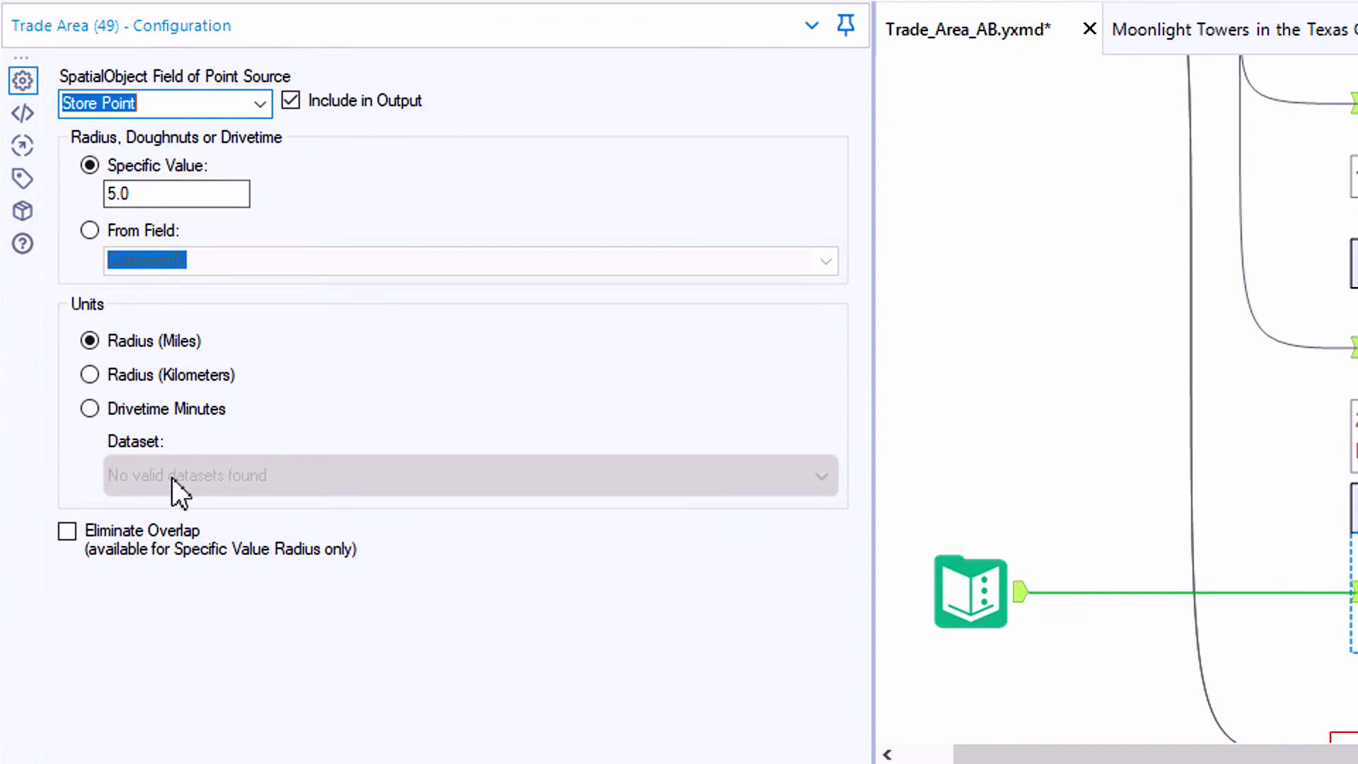
# Turn on Eliminate Overlap for the 5.0-mile trade area and check its ten output records.
pyautogui.click(170, 548)
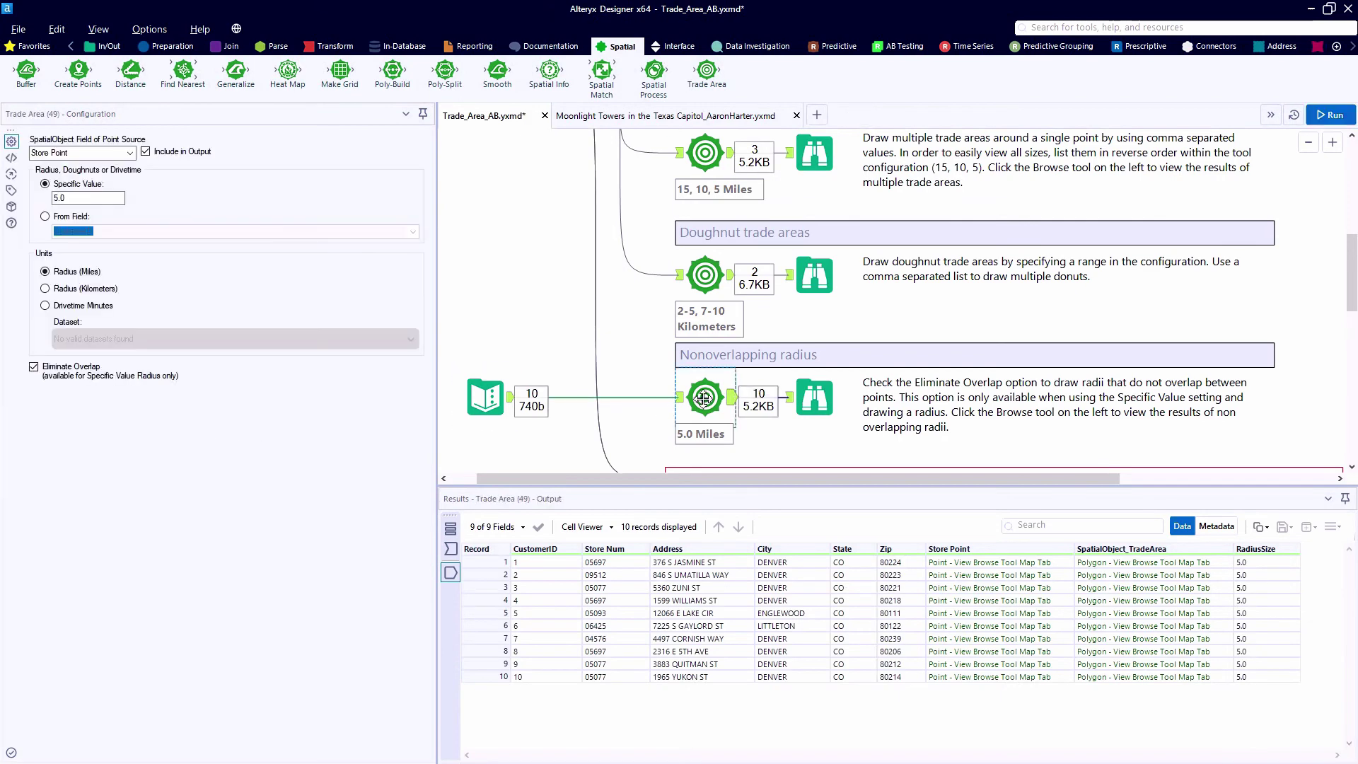
pyautogui.click(731, 397)
# Map the Eliminate Overlap output and highlight trade-area records 1–6 around Denver, Sheridan, Arvada and Centennial.
pyautogui.click(814, 399)
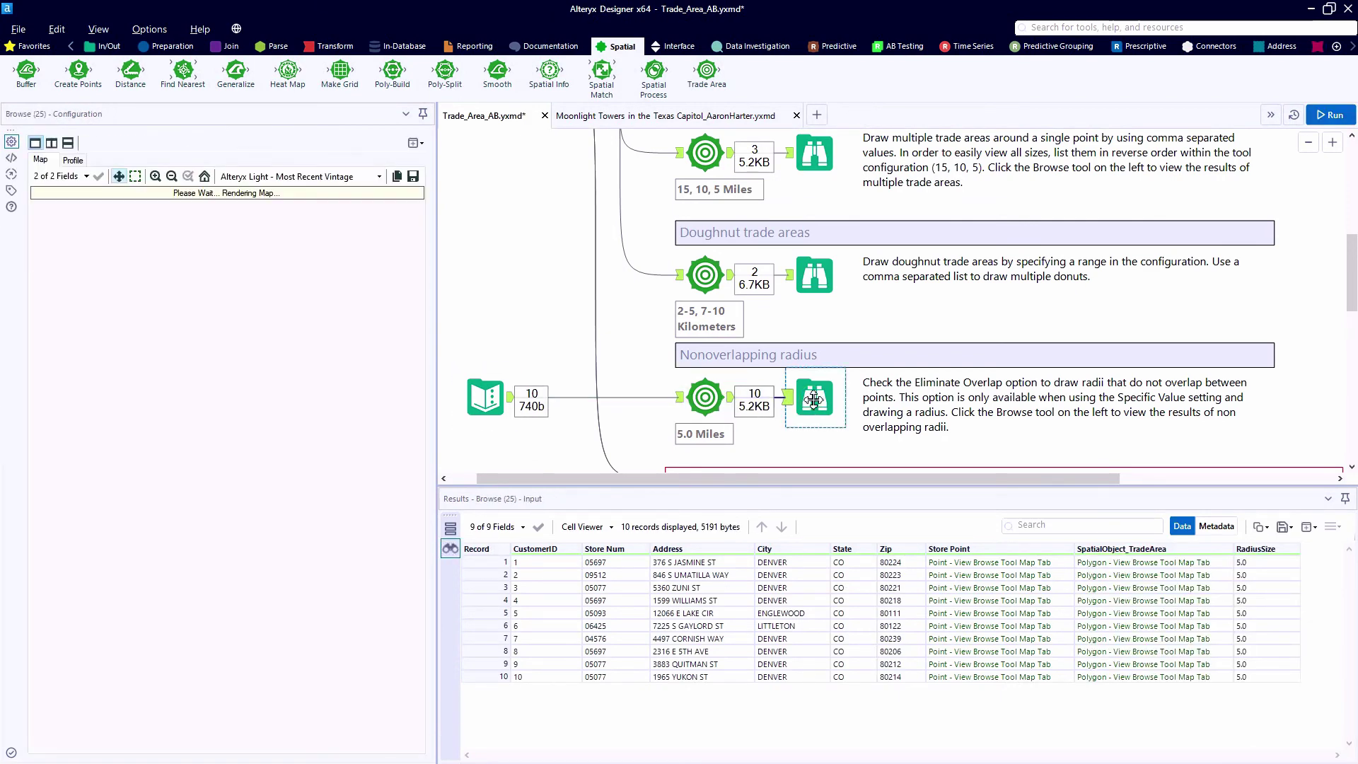
pyautogui.click(1151, 564)
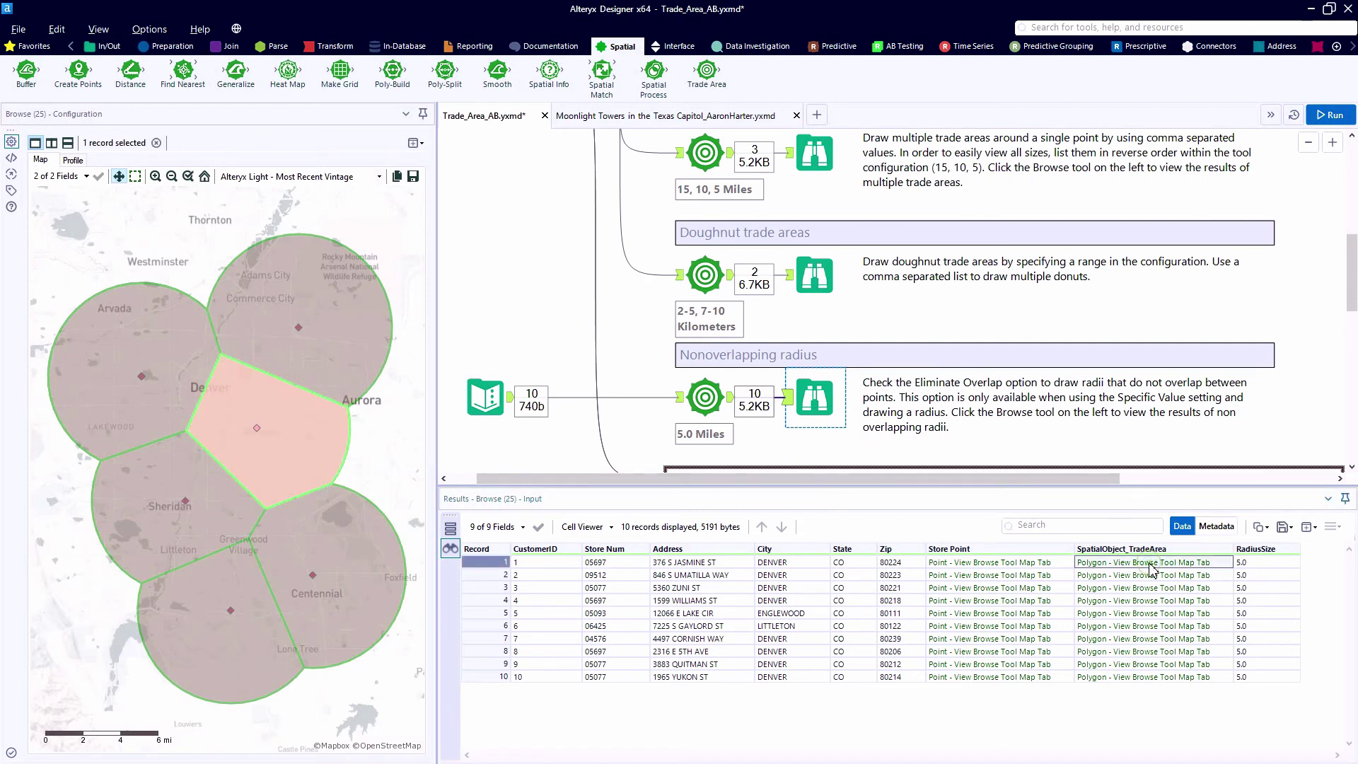
pyautogui.click(1151, 575)
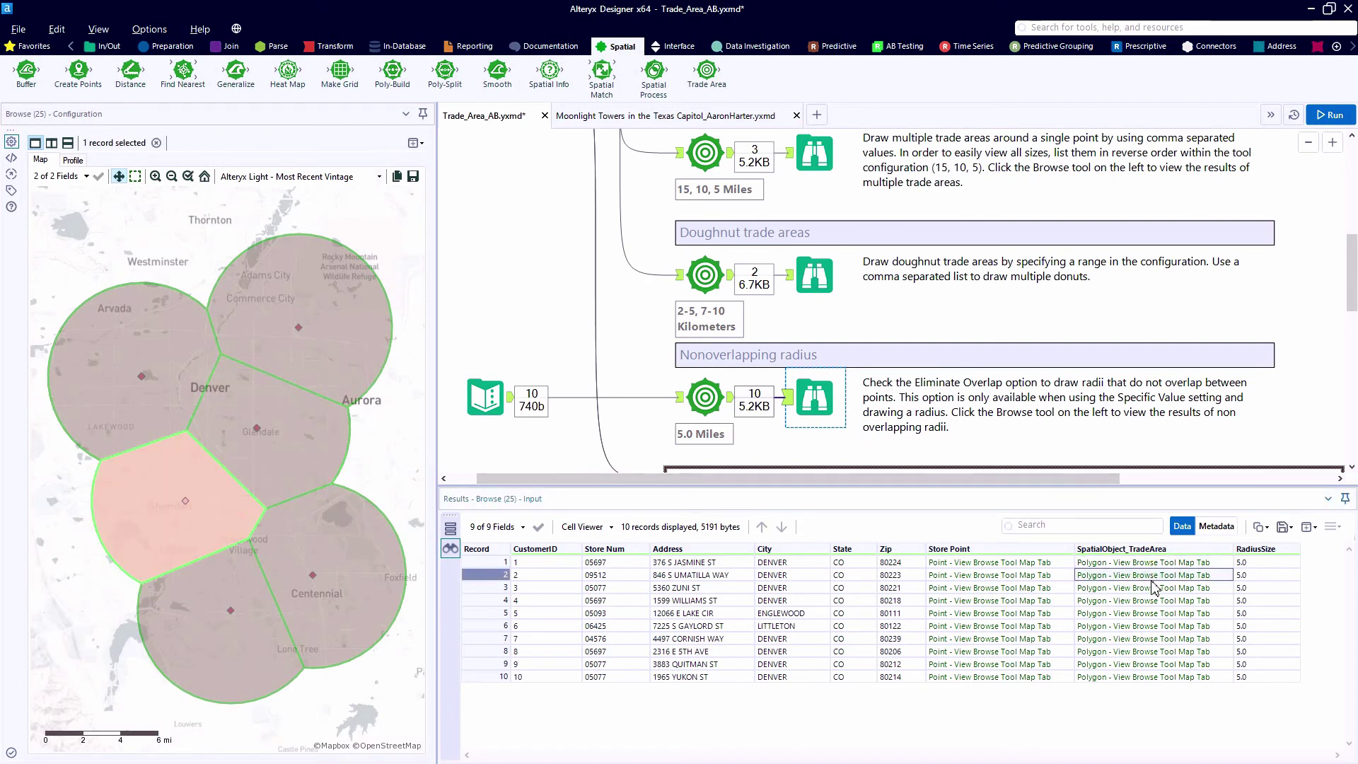
pyautogui.click(1151, 588)
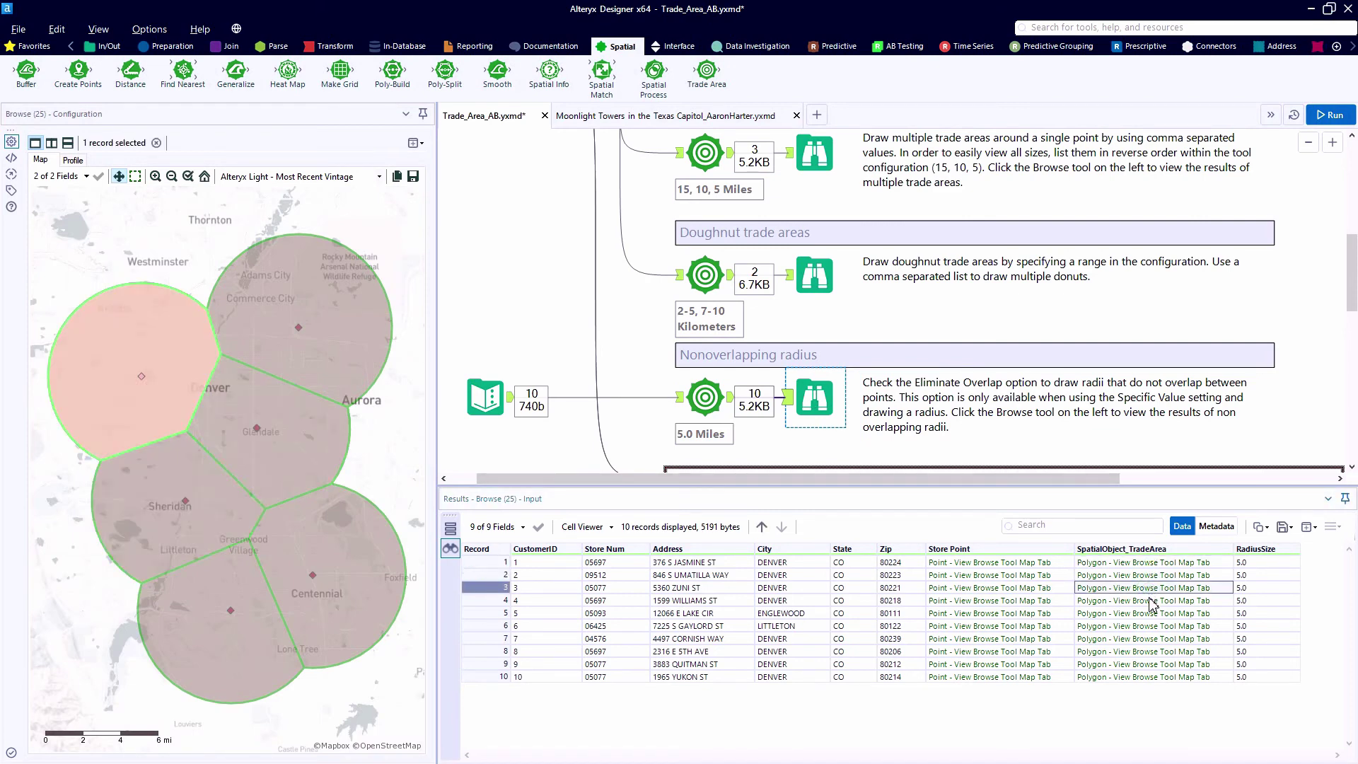
pyautogui.click(1152, 601)
pyautogui.click(1153, 613)
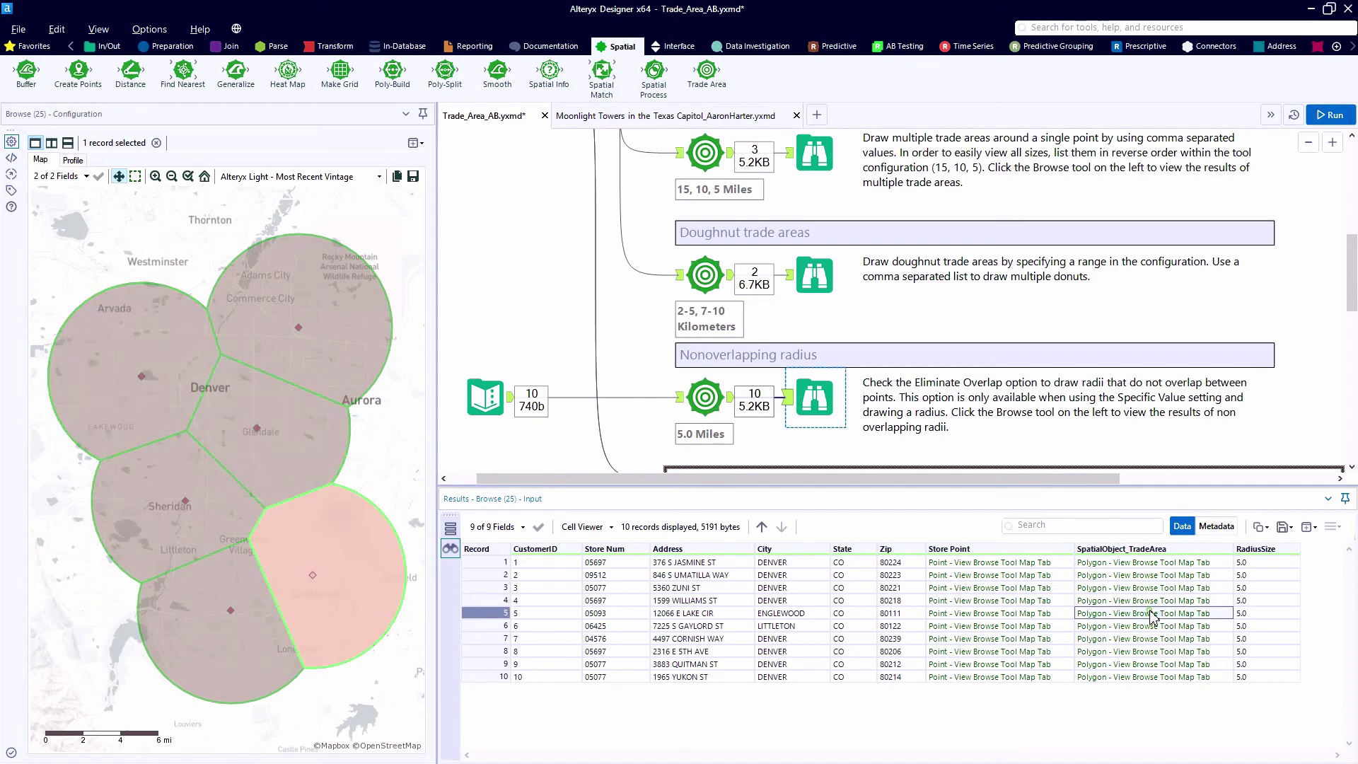
pyautogui.click(1153, 626)
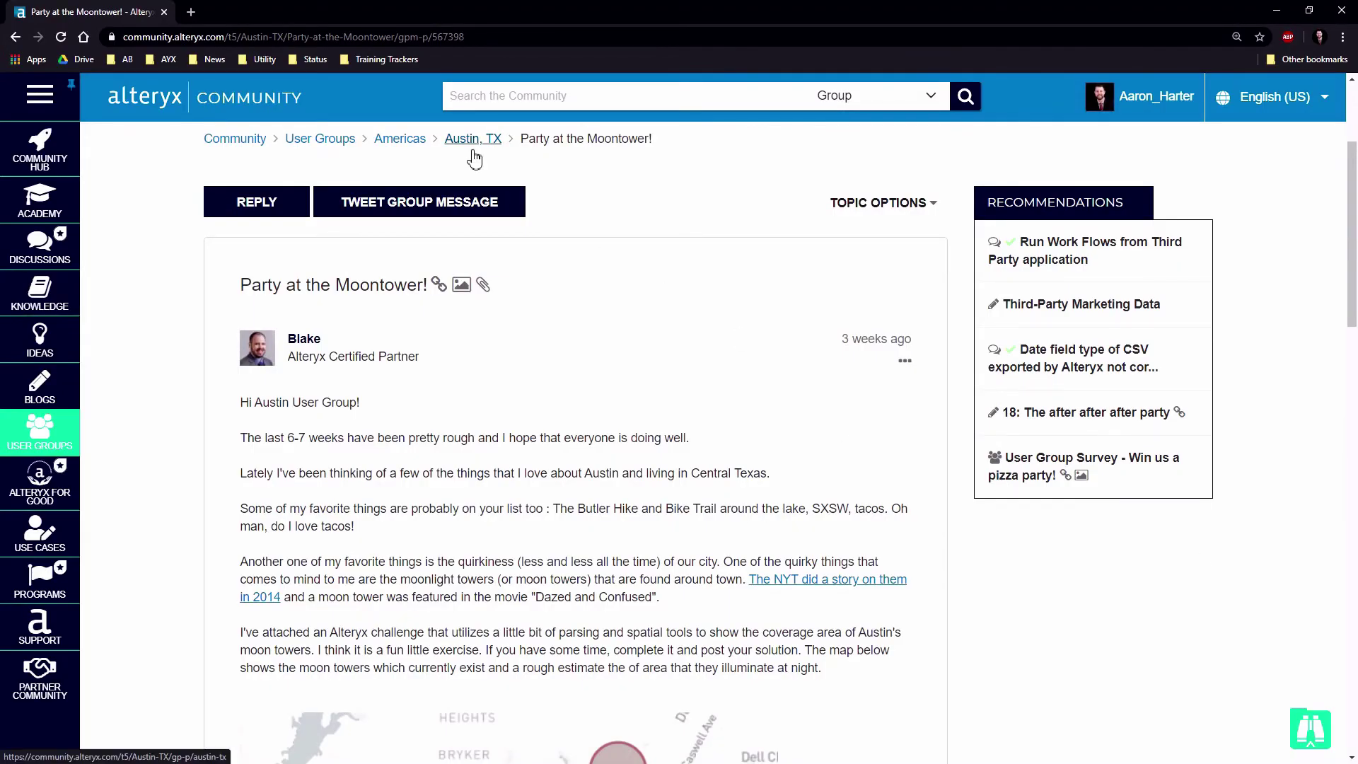
# Scroll the Moontower post down to the Austin map of tower coverage circles.
pyautogui.scroll(-3, 614, 288)
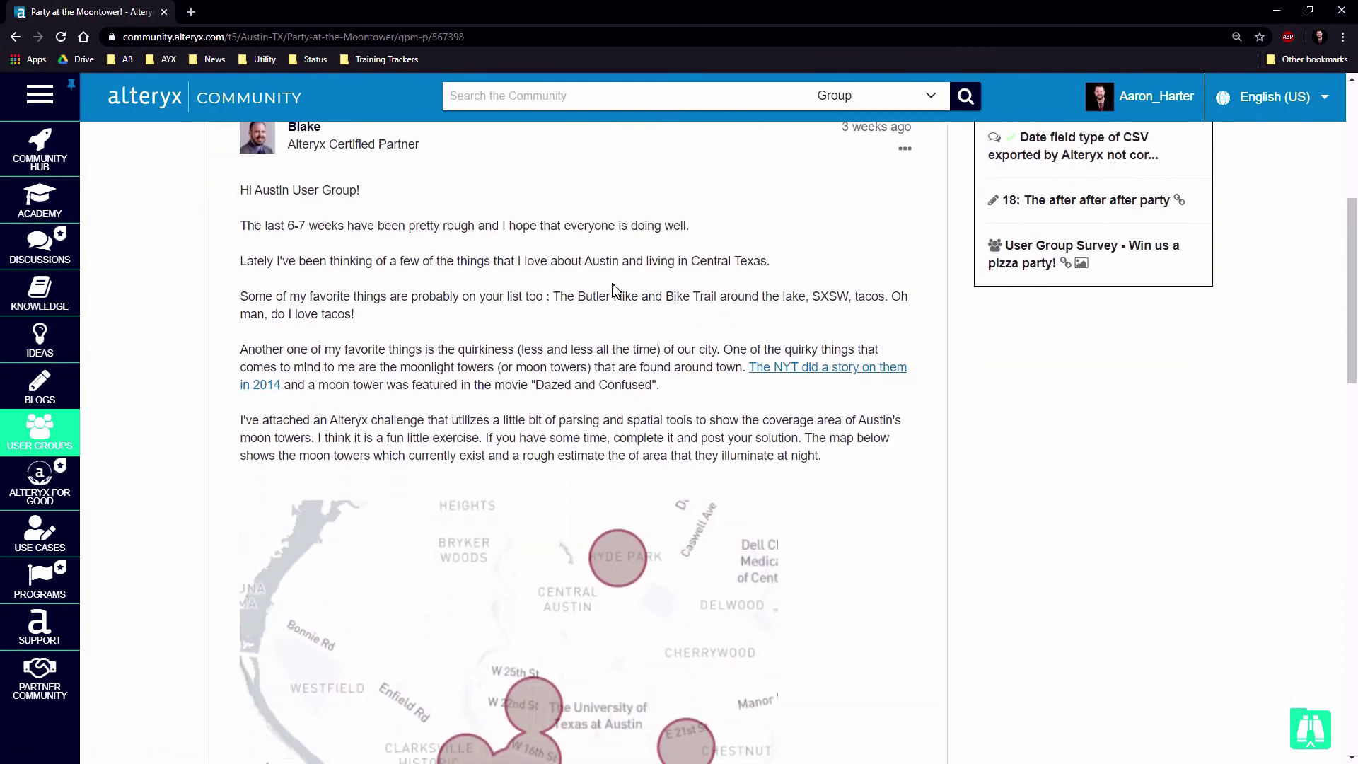
pyautogui.scroll(-1, 612, 290)
pyautogui.scroll(-4, 613, 290)
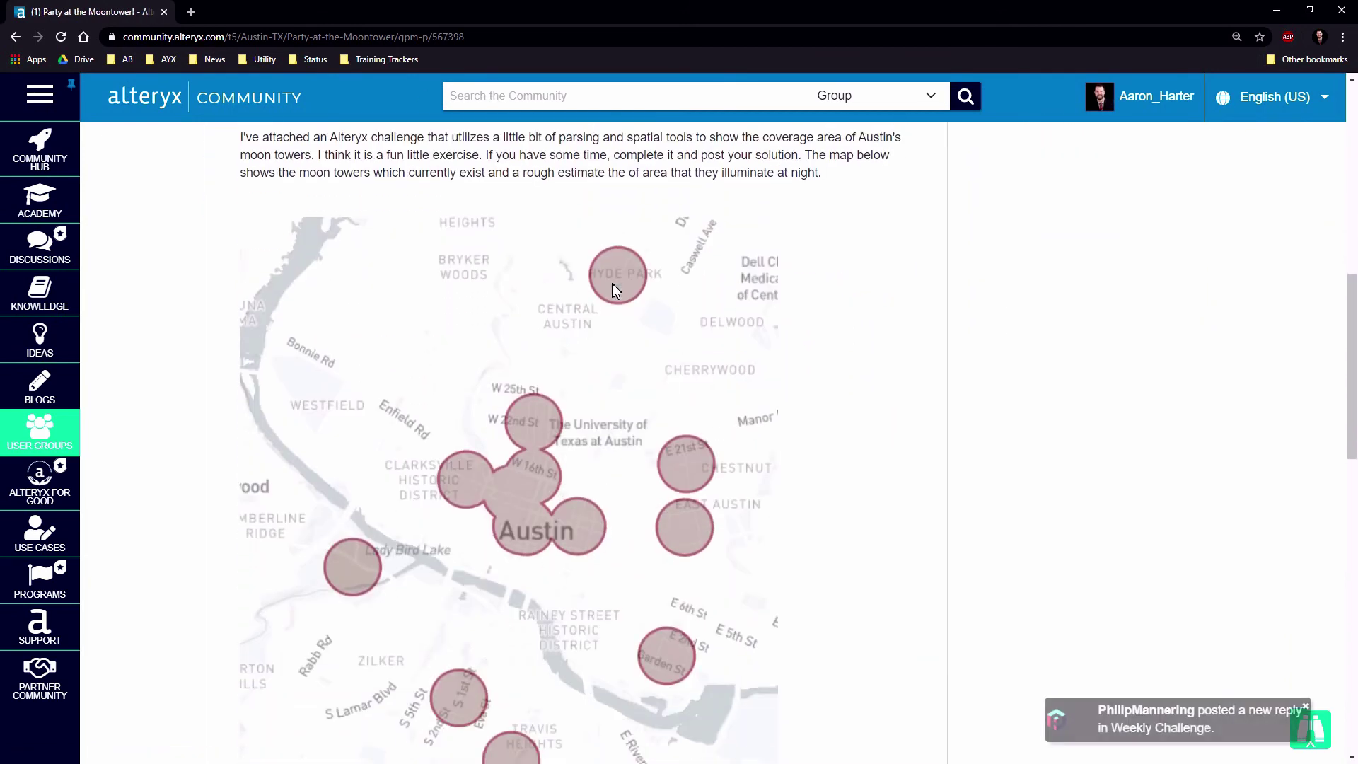
pyautogui.scroll(-1, 614, 290)
pyautogui.scroll(1, 613, 290)
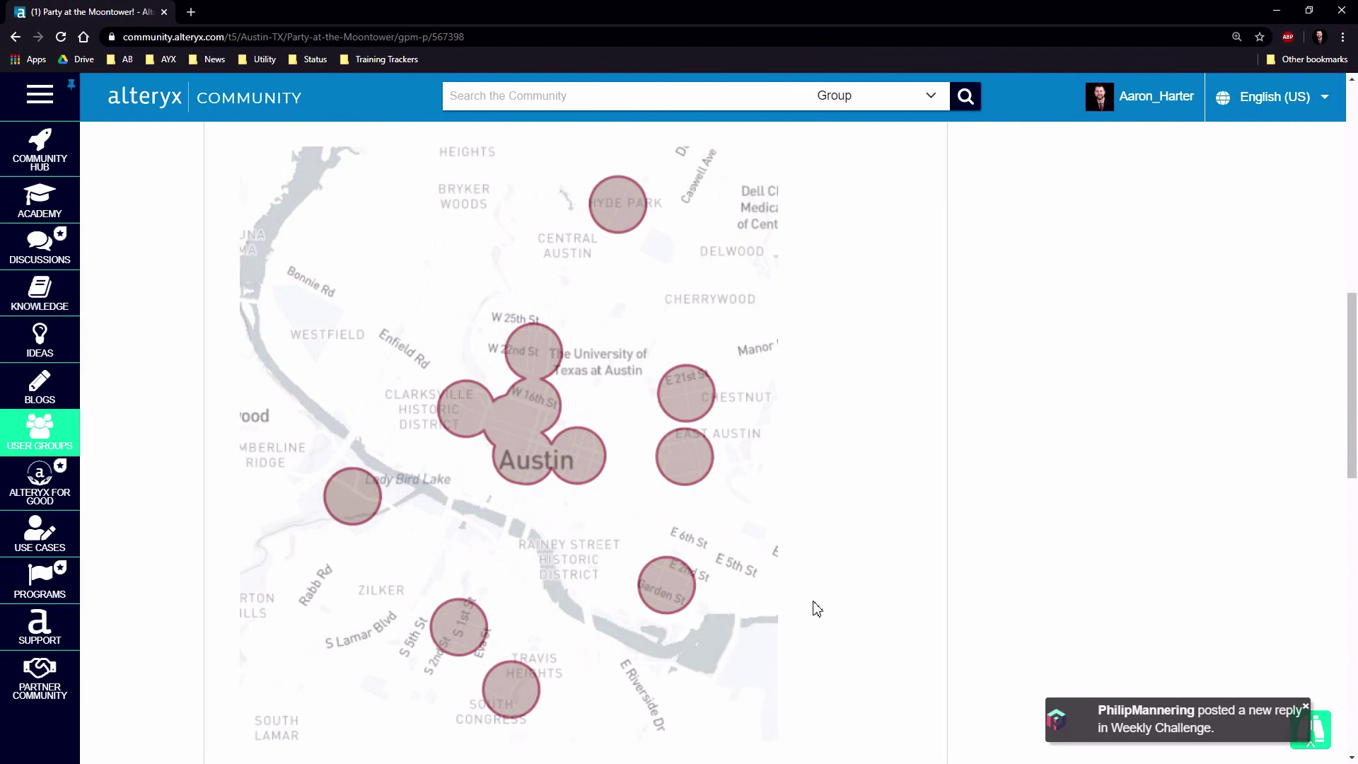
# Return to Designer and bring up the Moonlight Towers workflow canvas.
pyautogui.hotkey('alt', 'Tab')
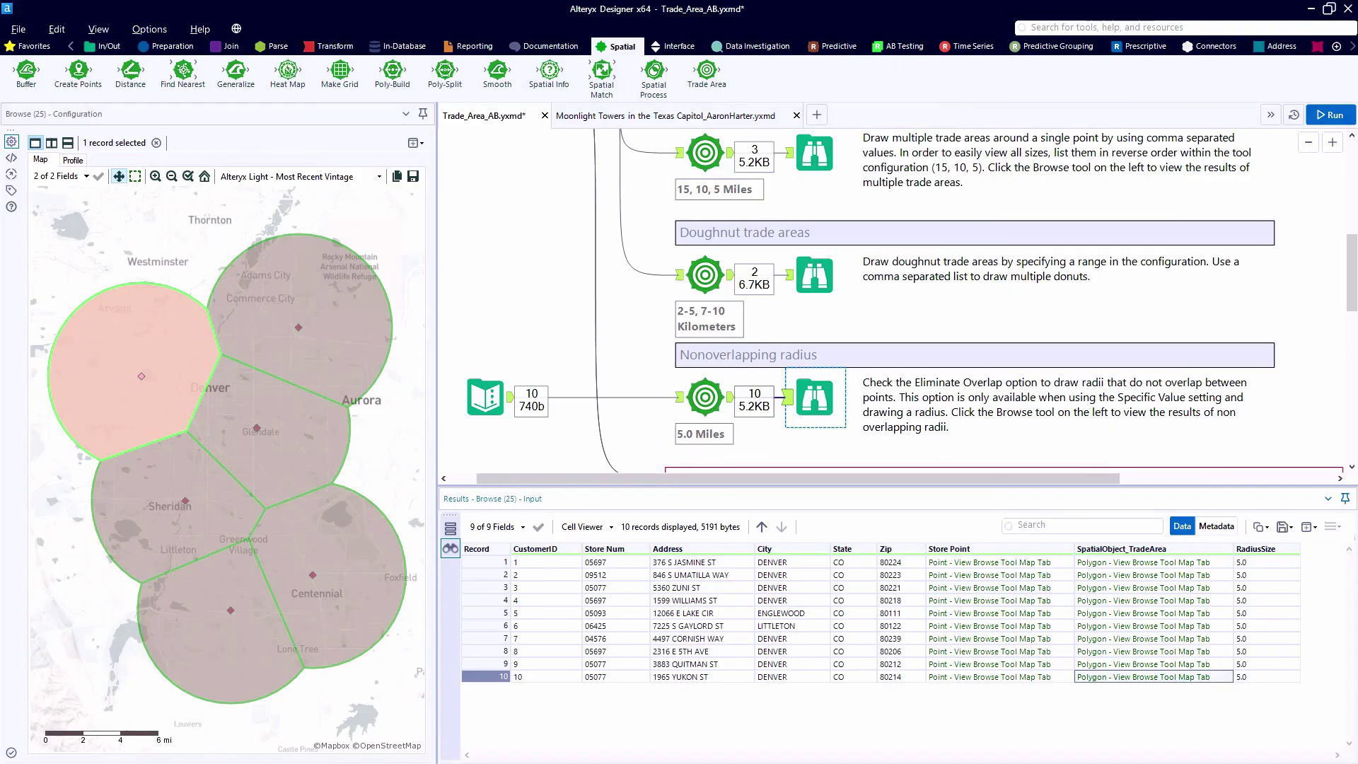
pyautogui.click(704, 116)
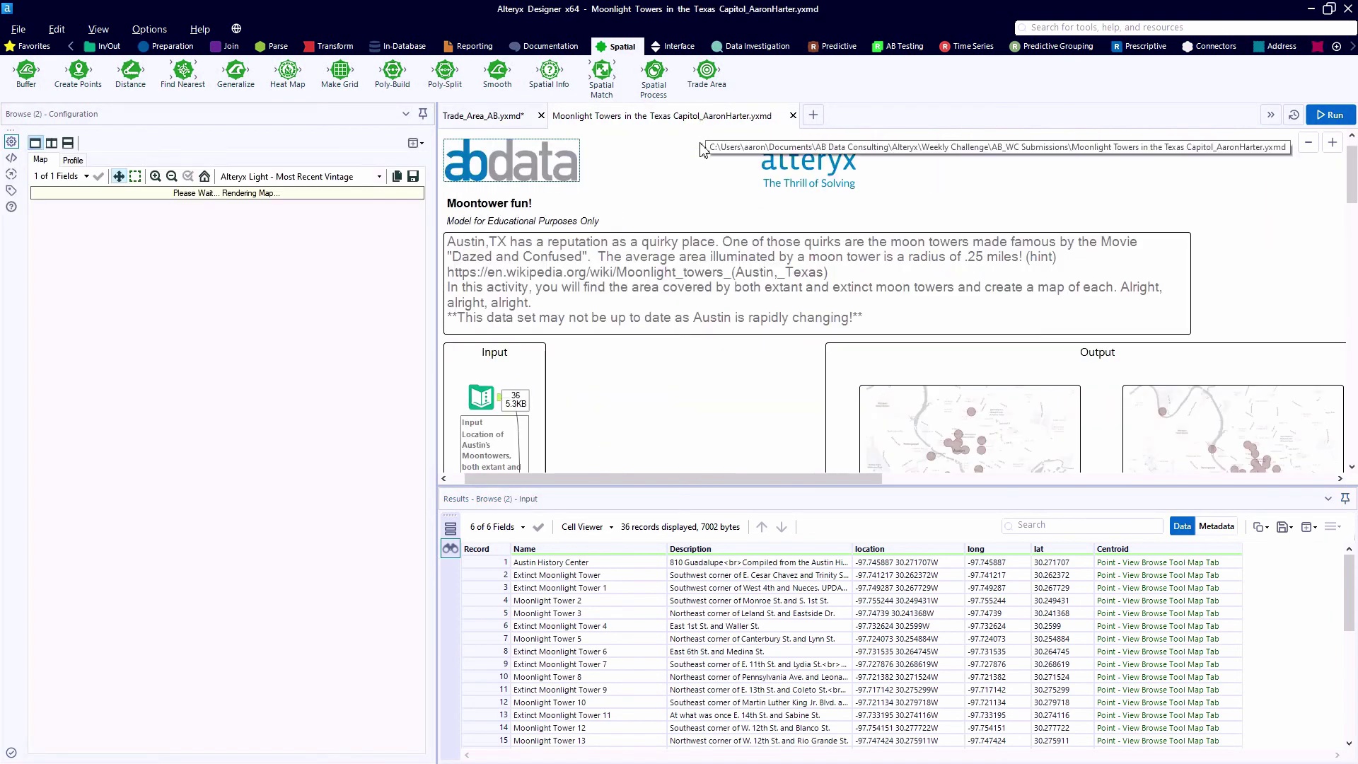
pyautogui.scroll(-3, 707, 290)
pyautogui.scroll(-4, 716, 290)
pyautogui.scroll(2, 636, 372)
pyautogui.scroll(1, 640, 374)
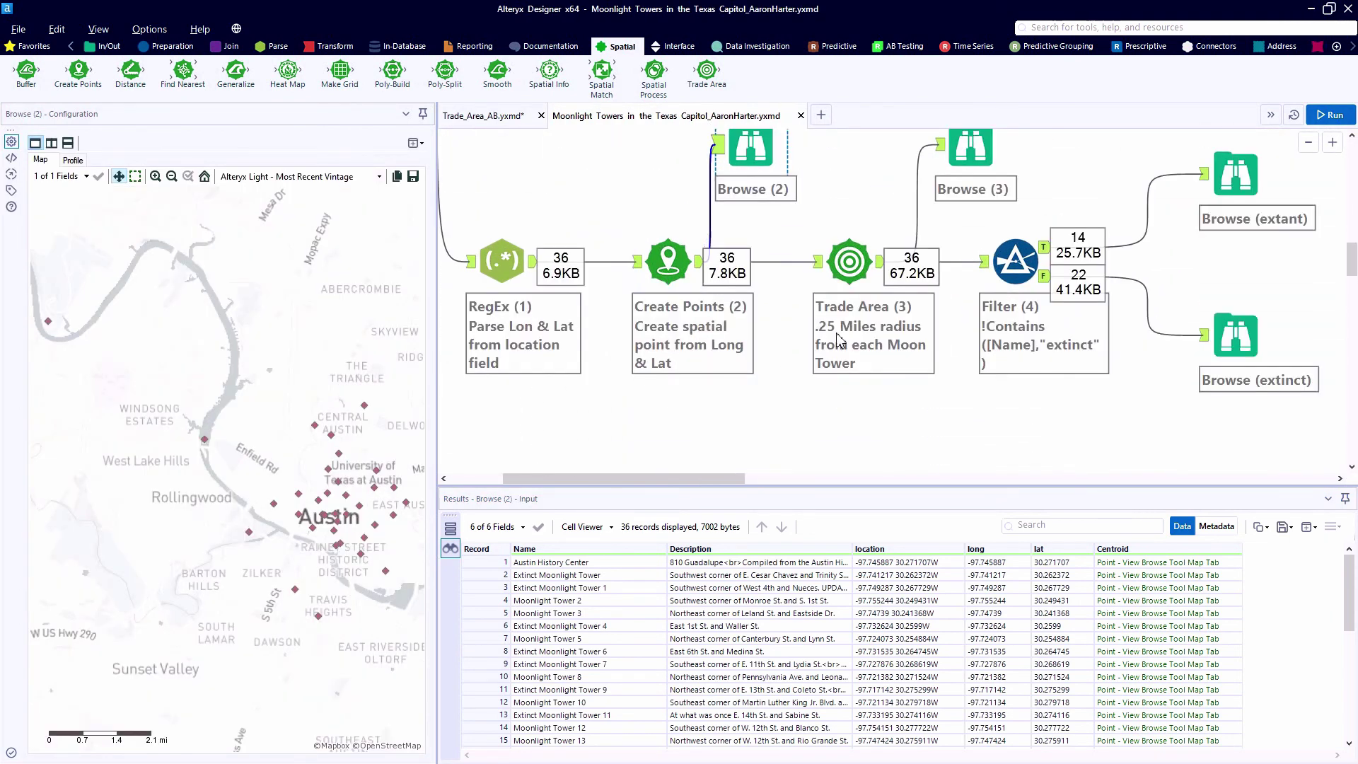
# Browse the 36 quarter-mile tower trade areas, then the 14 extant and 22 extinct towers.
pyautogui.click(978, 152)
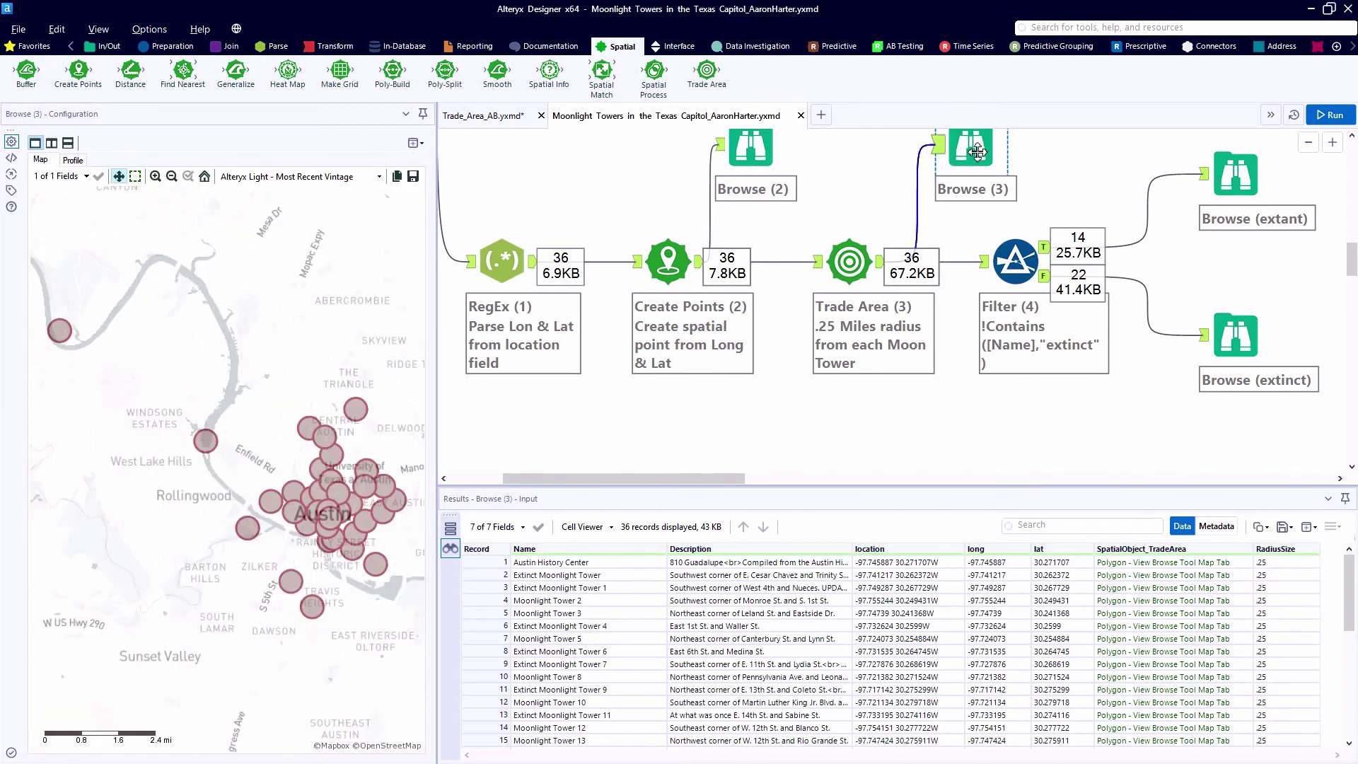
pyautogui.click(1235, 158)
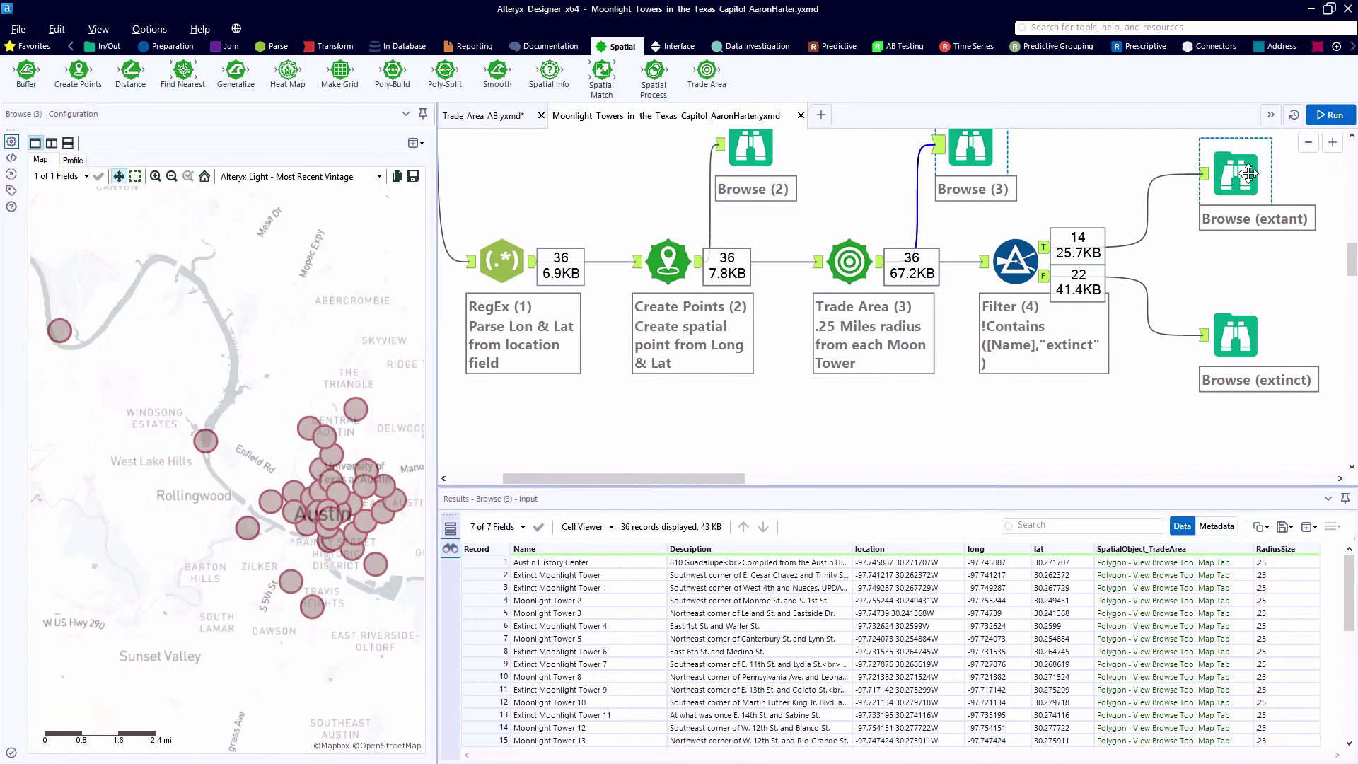
pyautogui.click(1238, 334)
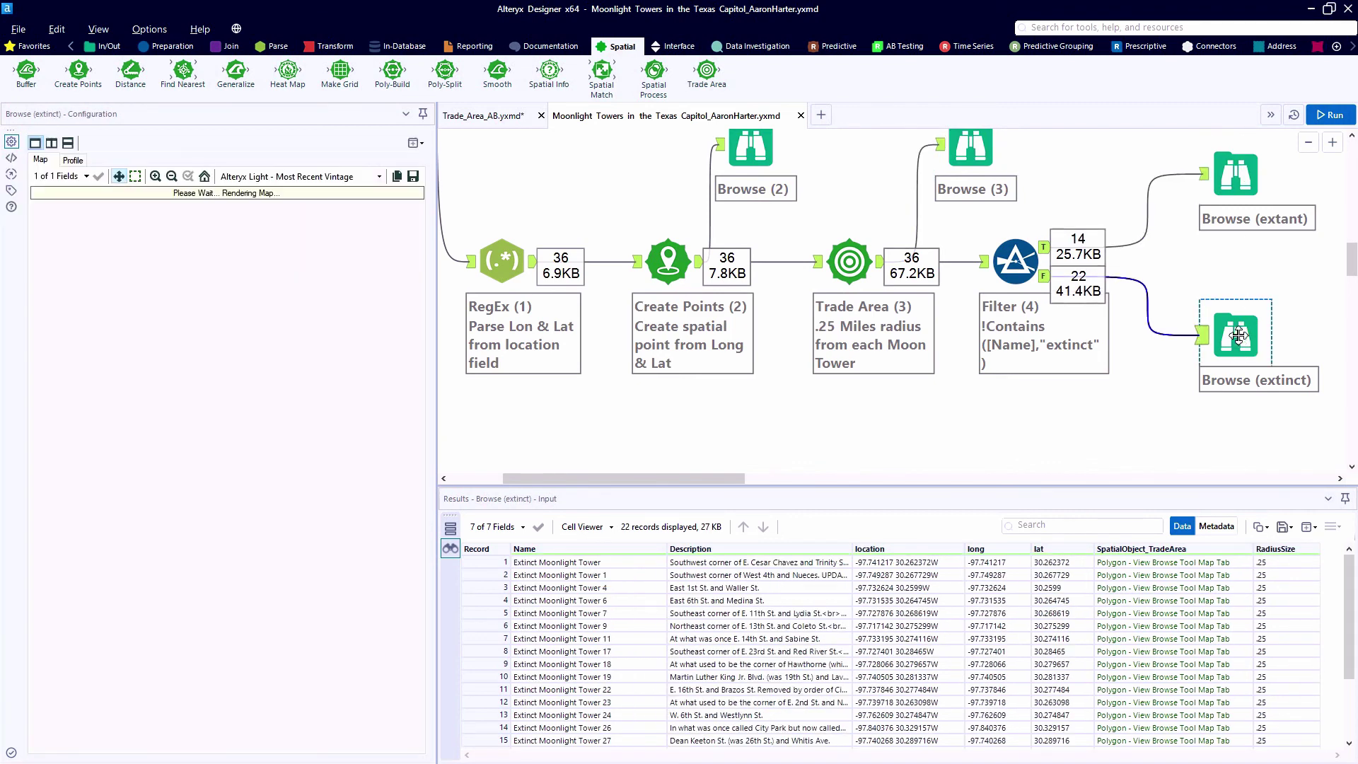